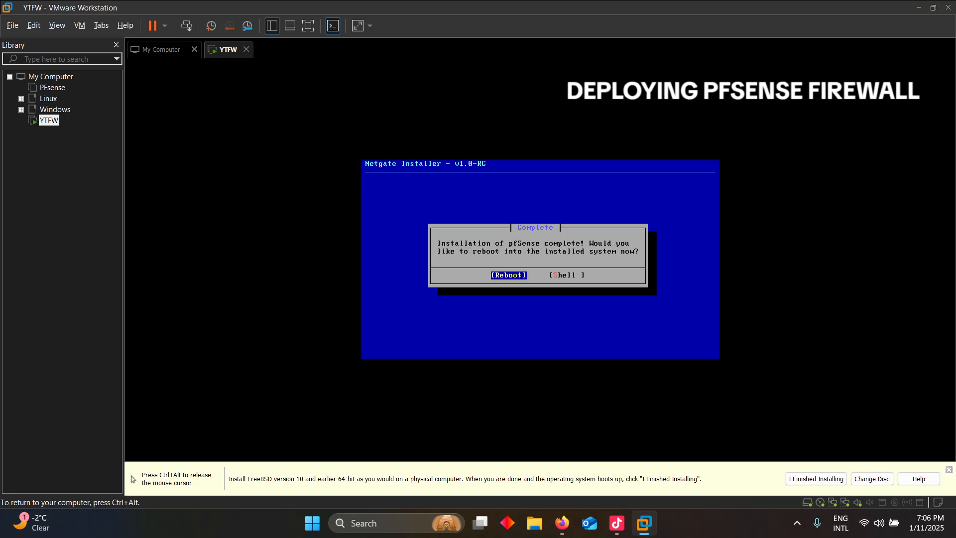
Reboot into the installed pfSense 2.7.2 and let it reach its console menu
key(Return)
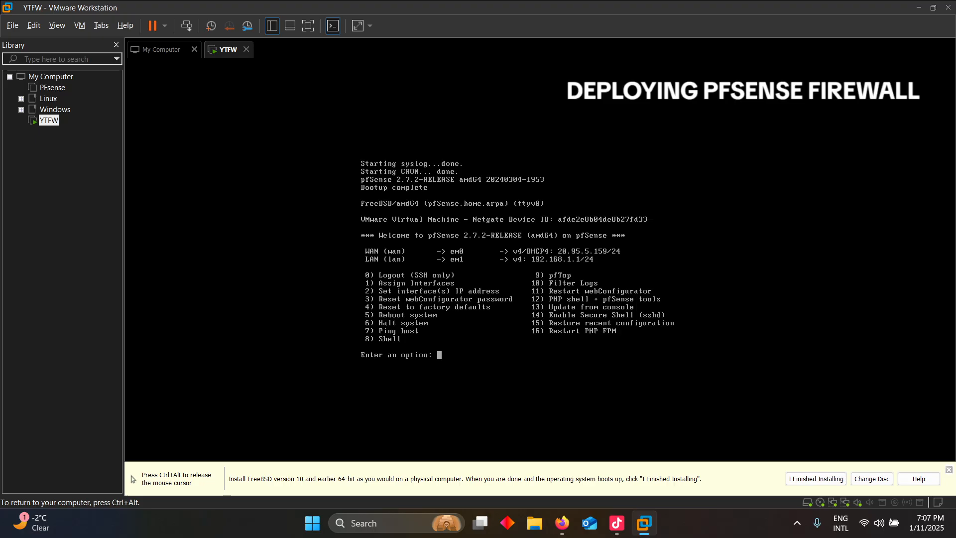
key(alt+Tab)
key(alt+Tab)
key(ctrl+alt)
key(alt+Tab)
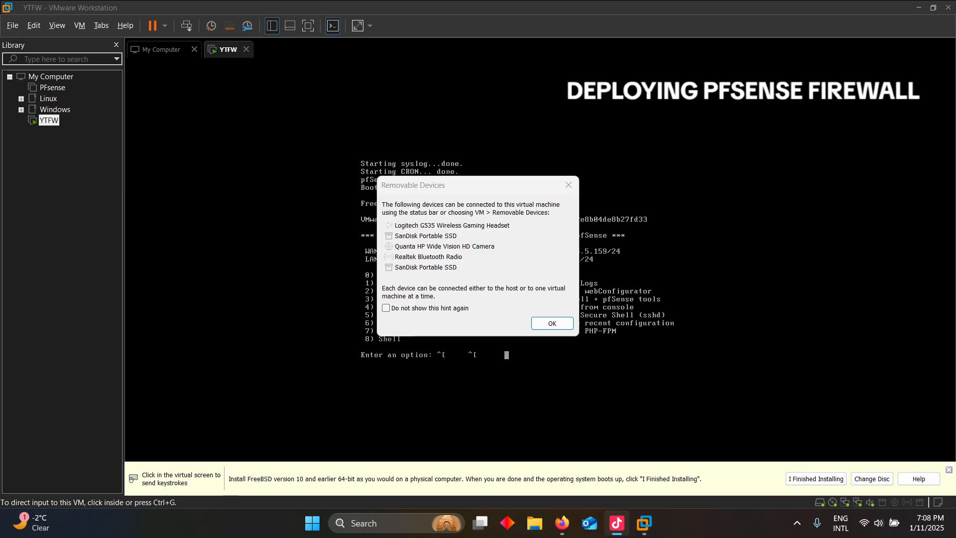
key(alt+Tab)
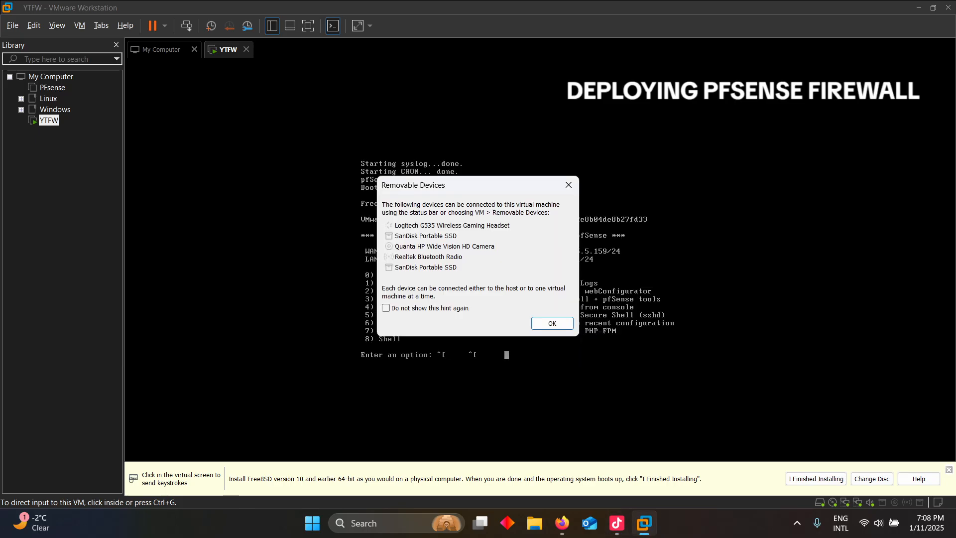
click(552, 323)
click(552, 323)
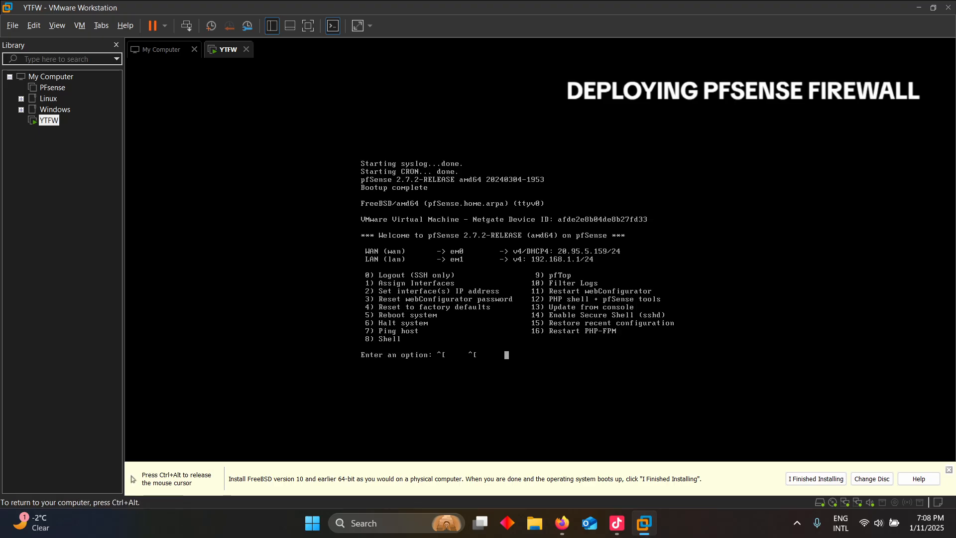
key(Return)
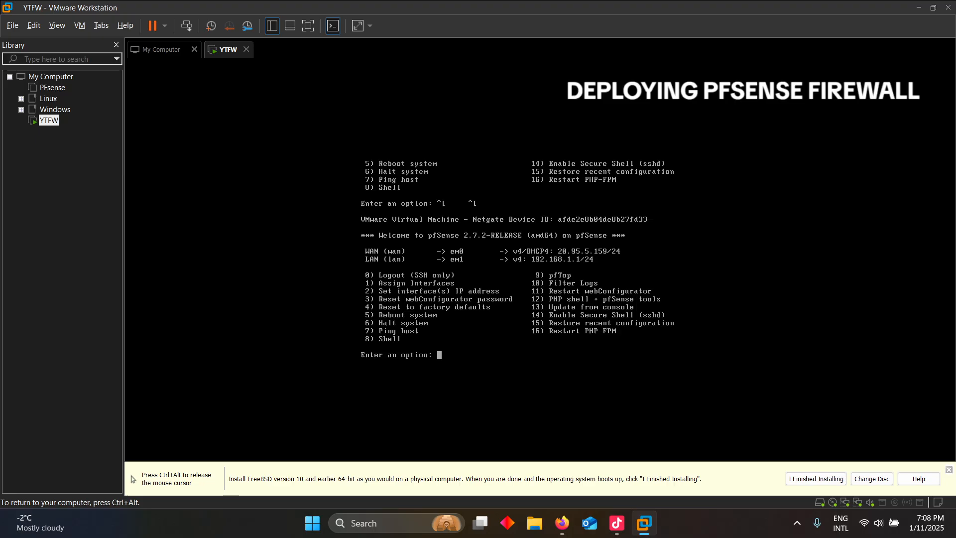
Using console option 2, give interface 2 (LAN) the static IPv4 address 21.96.6.253, declining DHCP
text(2)
key(Return)
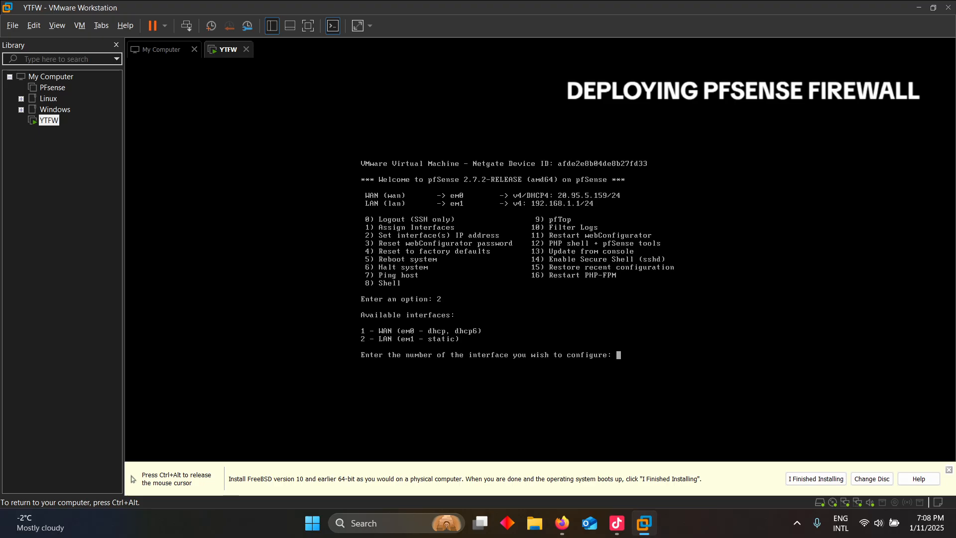
text(2)
key(Return)
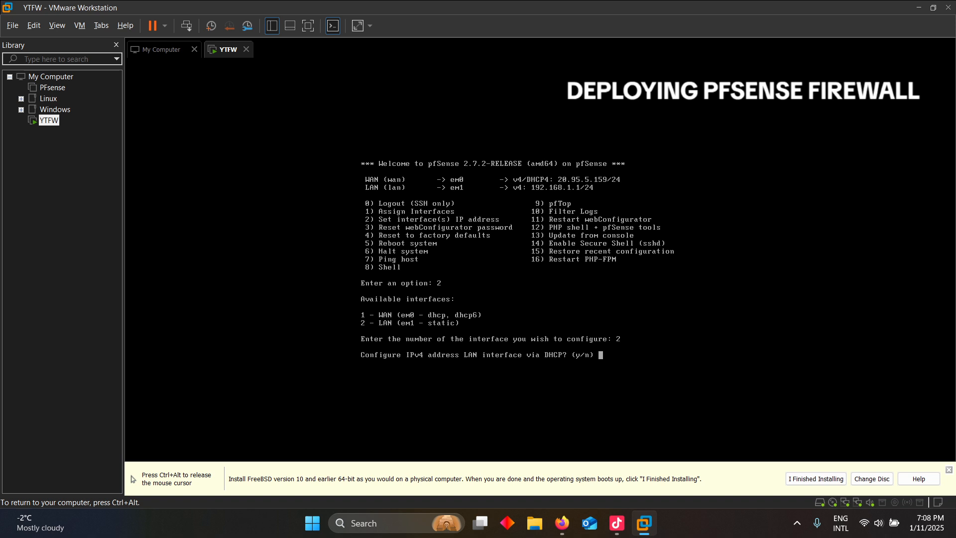
text(n)
key(Return)
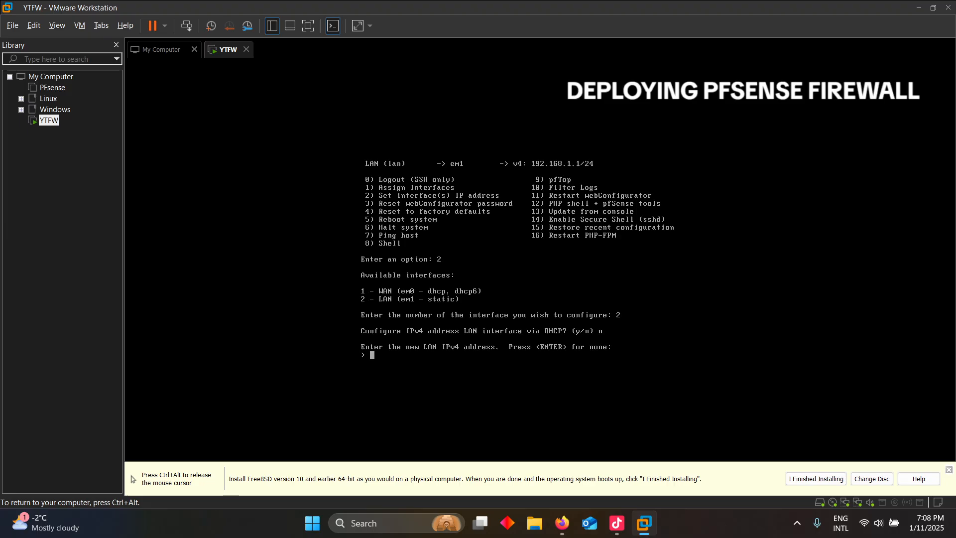
text(21.96.6.)
text(253)
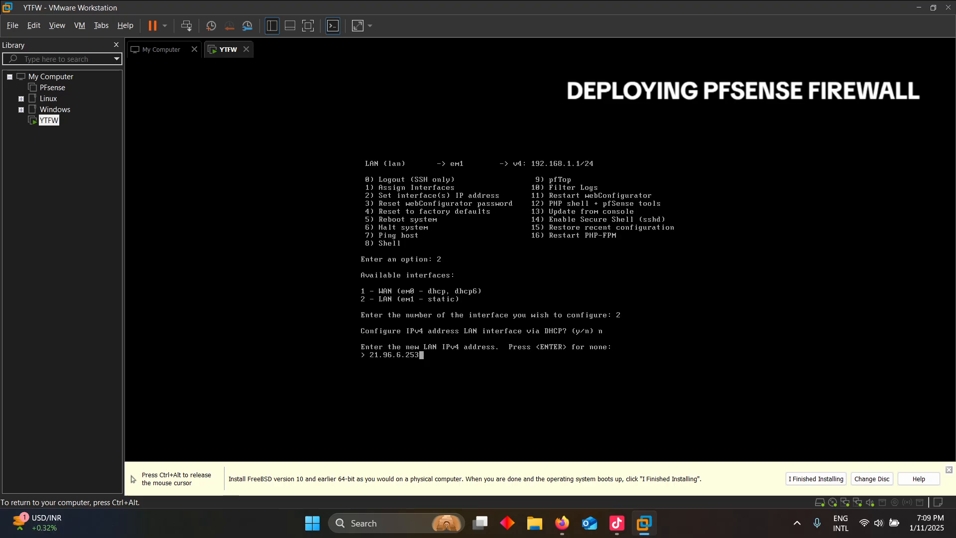
key(Return)
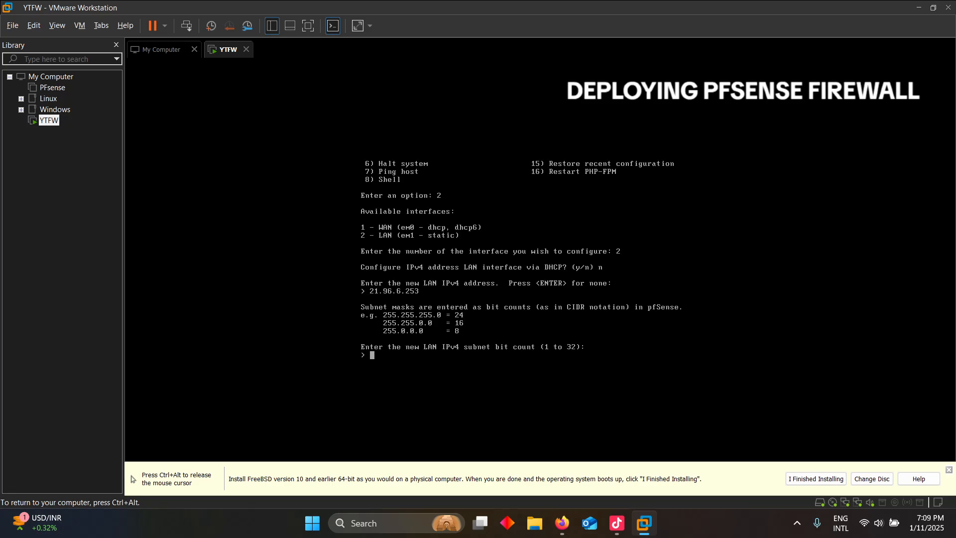
Give the LAN a 24-bit subnet, leave the gateway blank, and decline DHCP6 and IPv6
text(24)
key(Return)
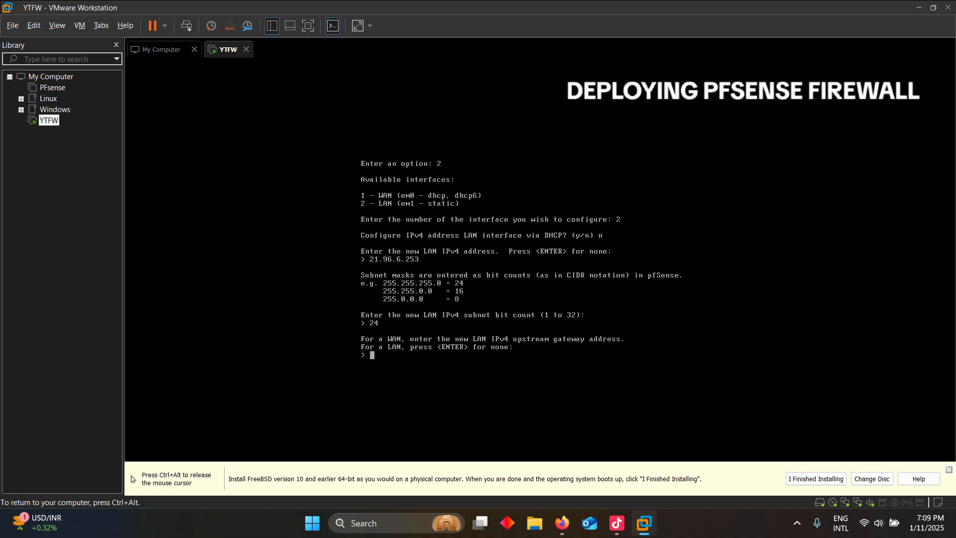
key(Return)
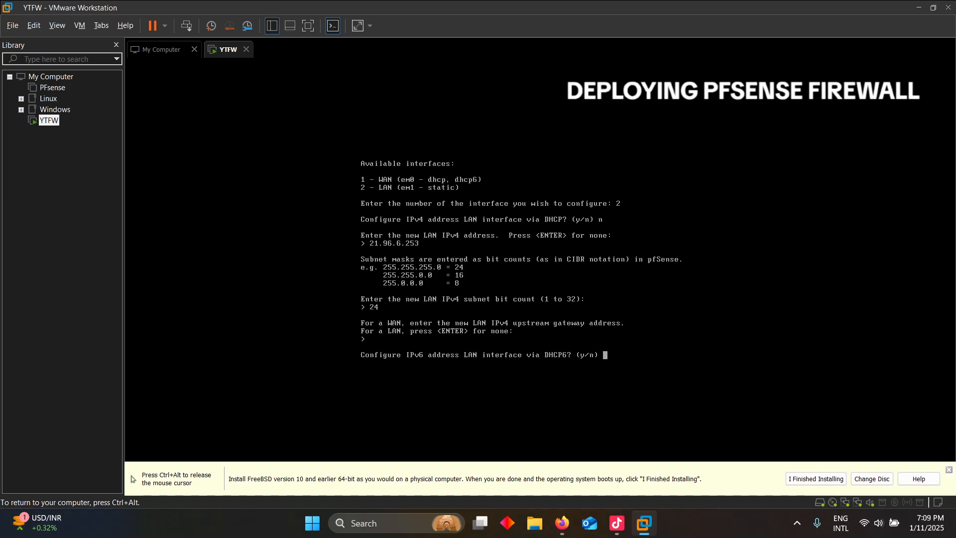
key(Return)
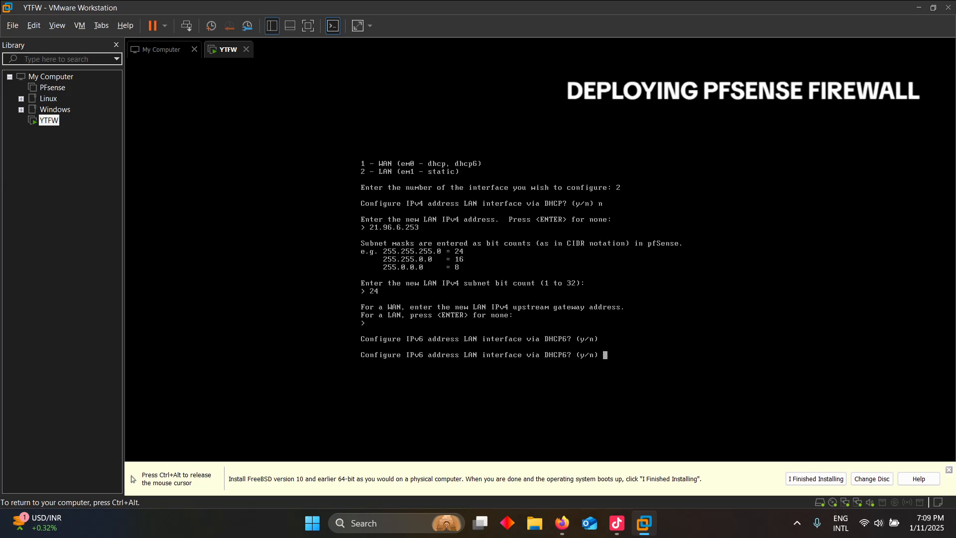
text(n)
key(Return)
key(Return)
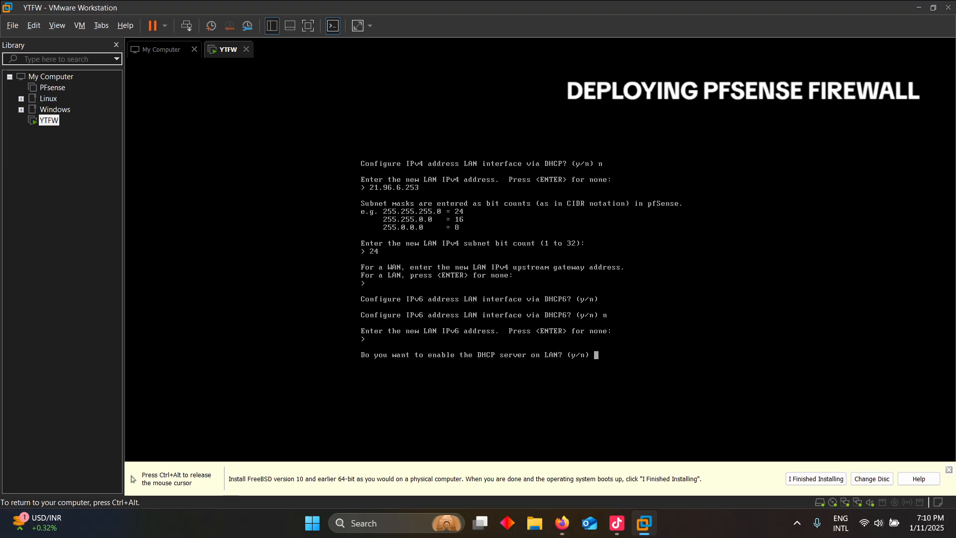
Enable the LAN DHCP server with range 21.96.6.100 to 21.96.6.150
text(y)
key(Return)
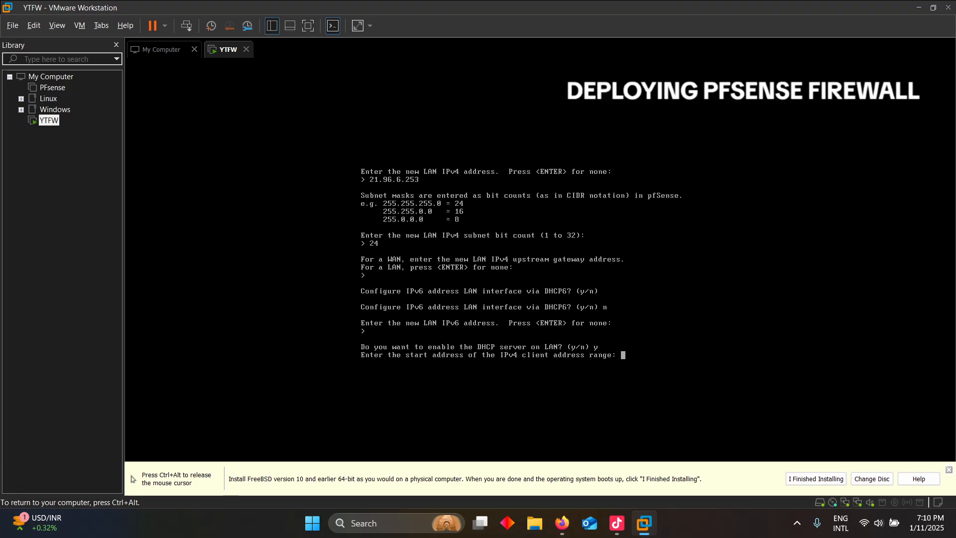
text(21.96.6.100)
key(Return)
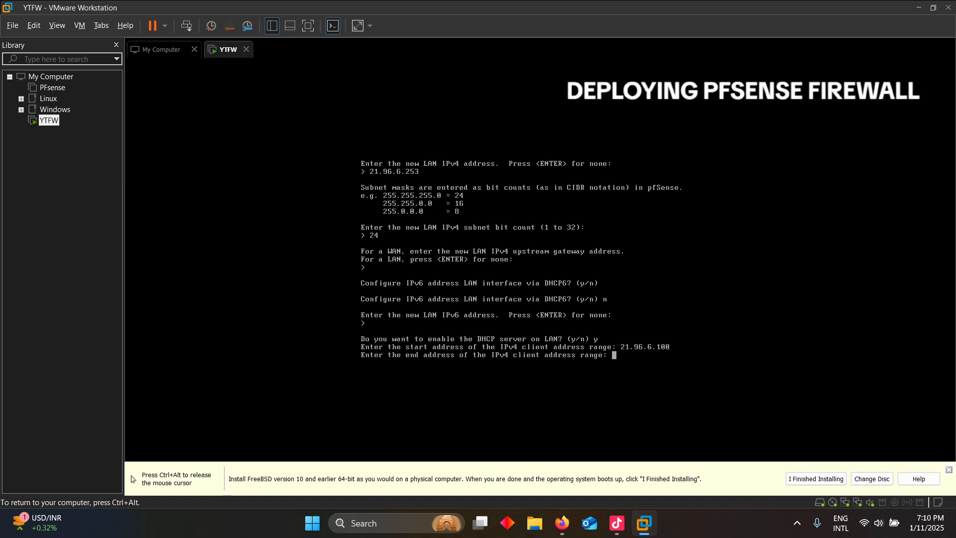
text(21.96.6.150)
key(Return)
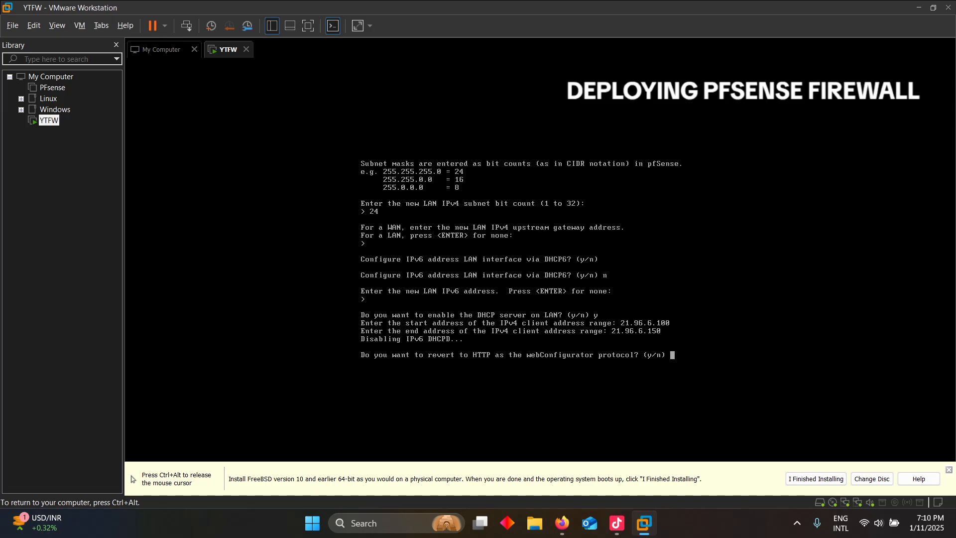
Answer y to revert the webConfigurator protocol to HTTP
key(Return)
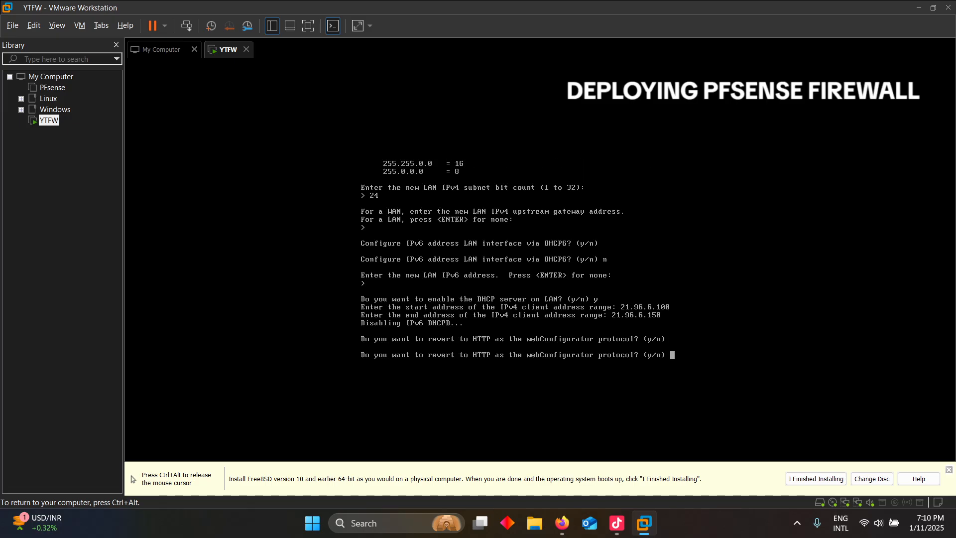
text(y)
key(Return)
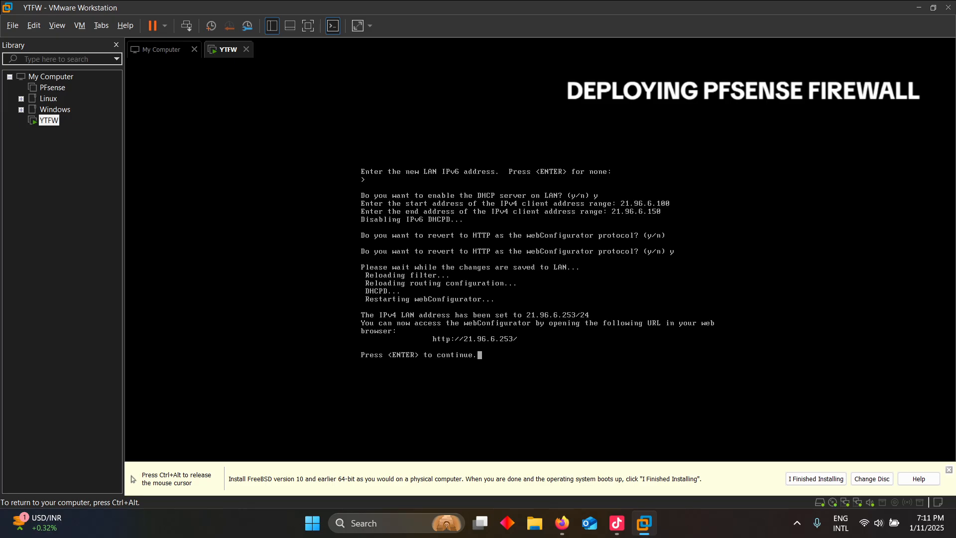
Continue past the confirmation to the console menu showing LAN 21.96.6.253/24
key(Return)
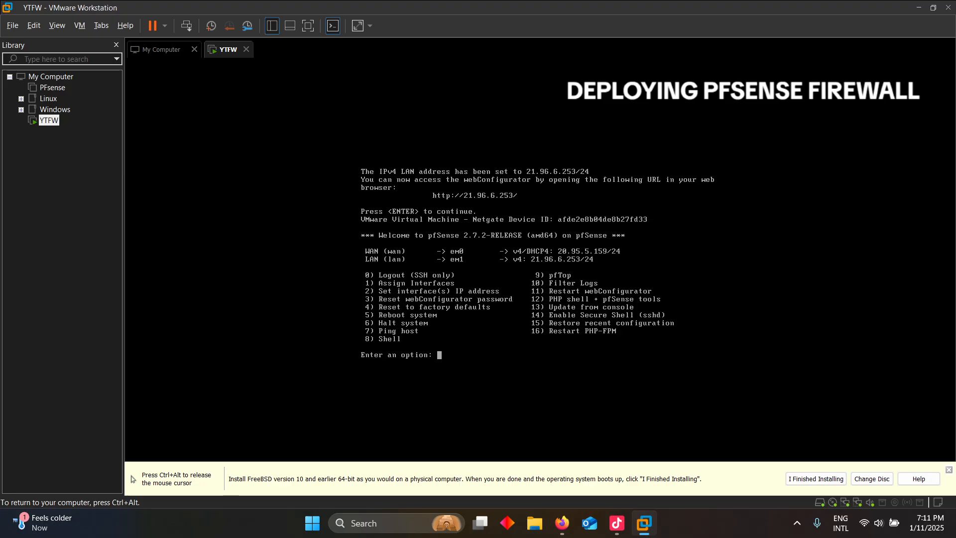
Check the 01-win virtual machine's network adapter connection in its settings
key(ctrl+alt)
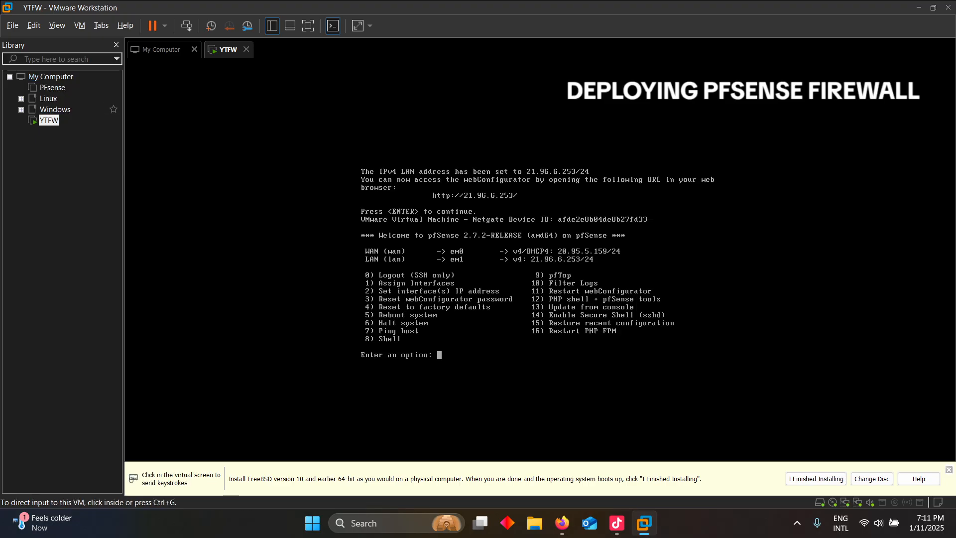
click(21, 110)
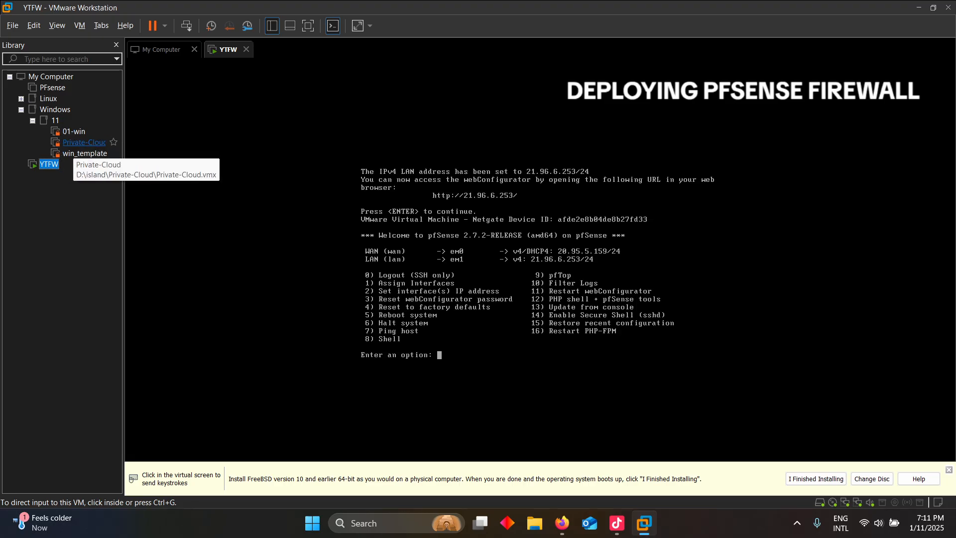
click(79, 132)
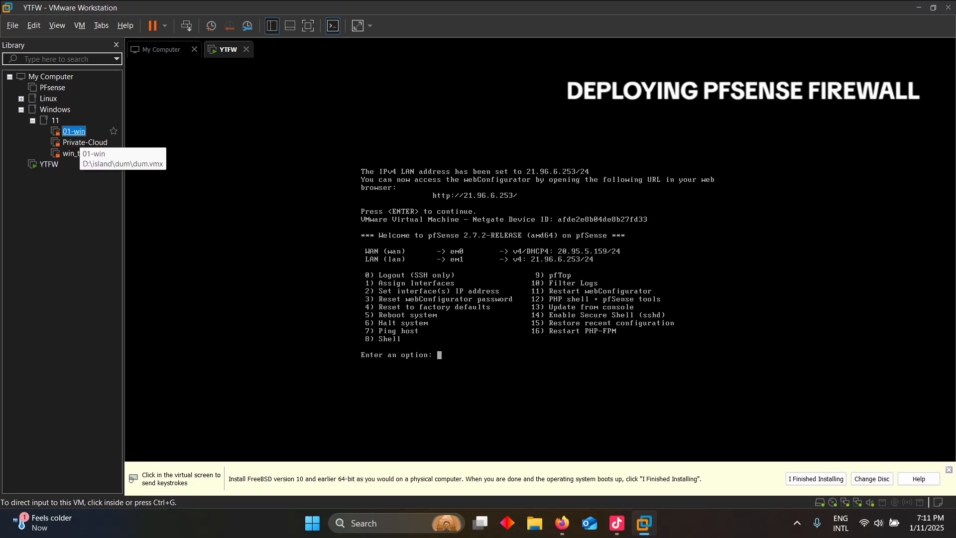
click(75, 132)
right_click(76, 131)
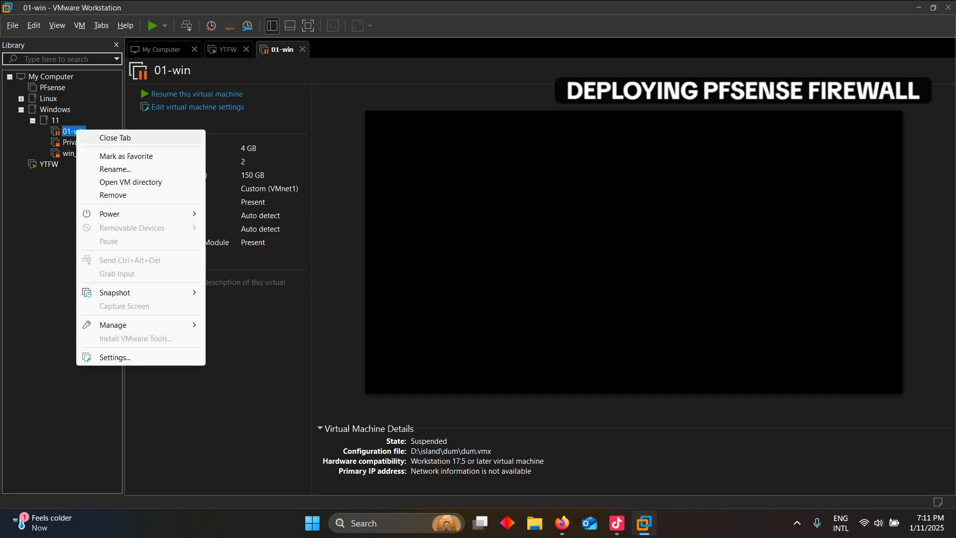
click(197, 107)
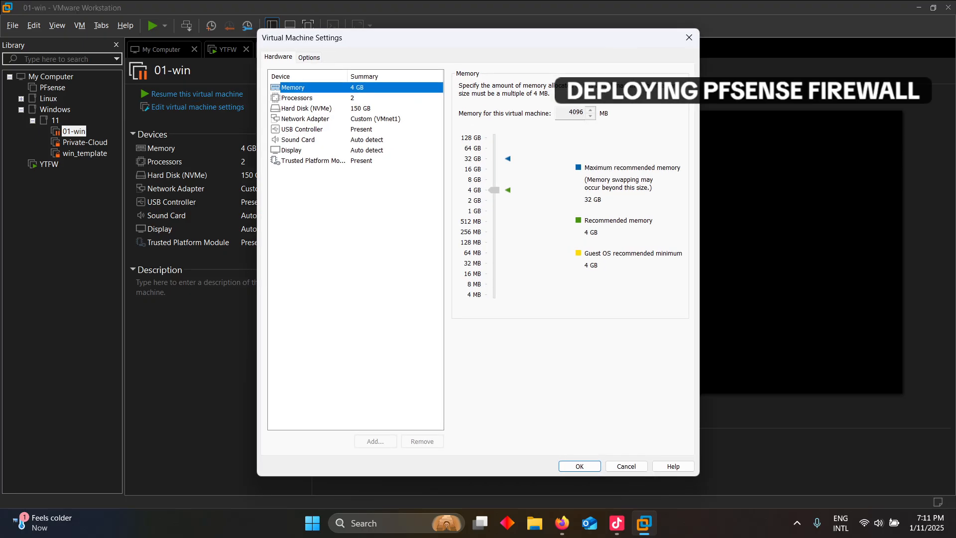
click(305, 119)
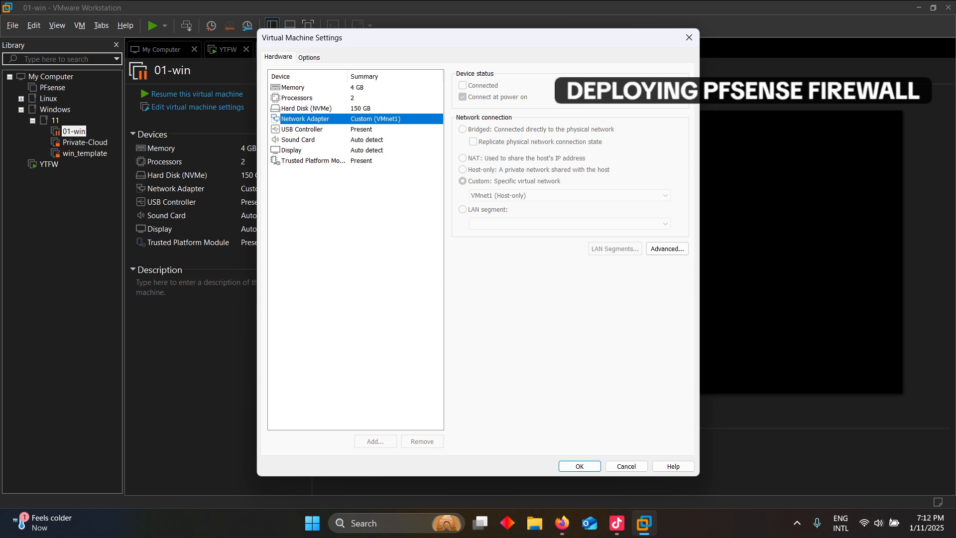
Close the settings unchanged, resume the suspended 01-win VM, and open the Edit menu
click(689, 37)
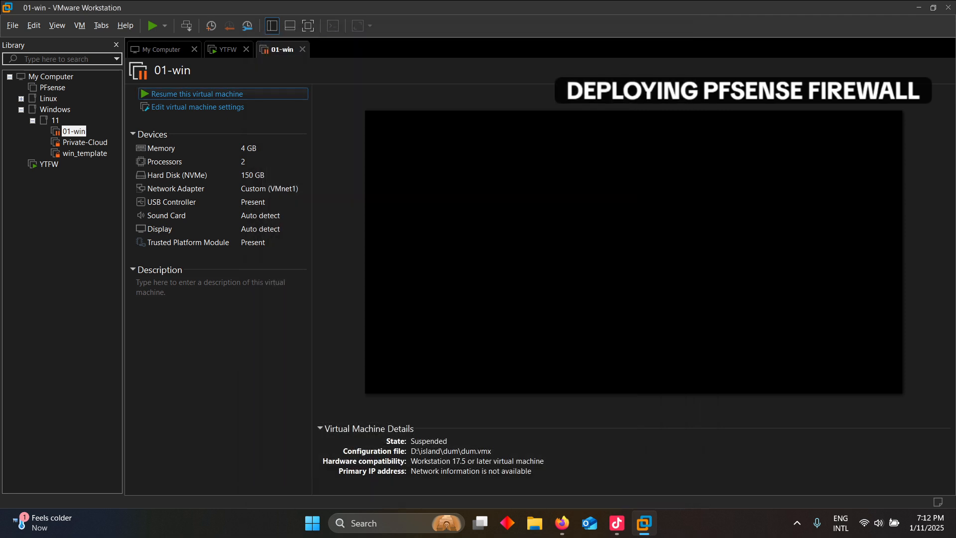
click(197, 93)
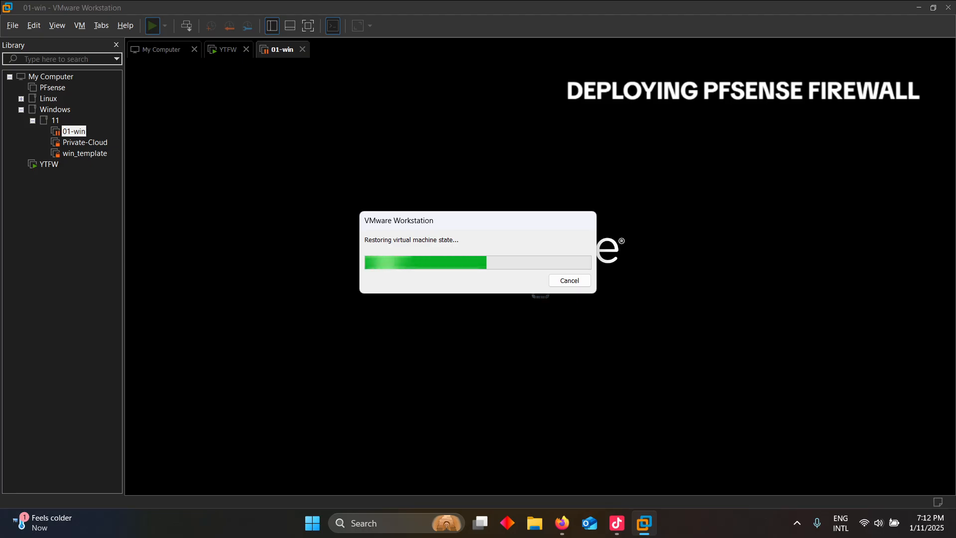
click(34, 25)
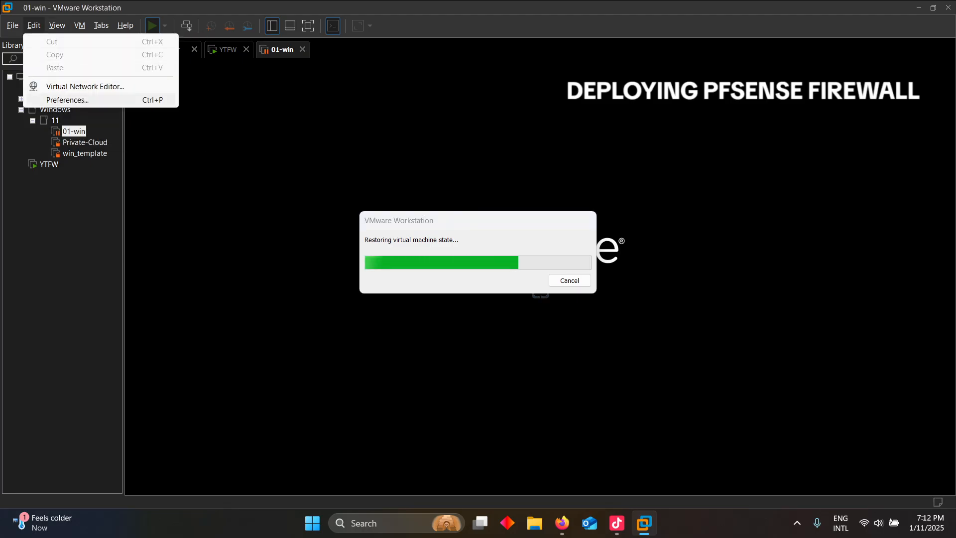
click(75, 85)
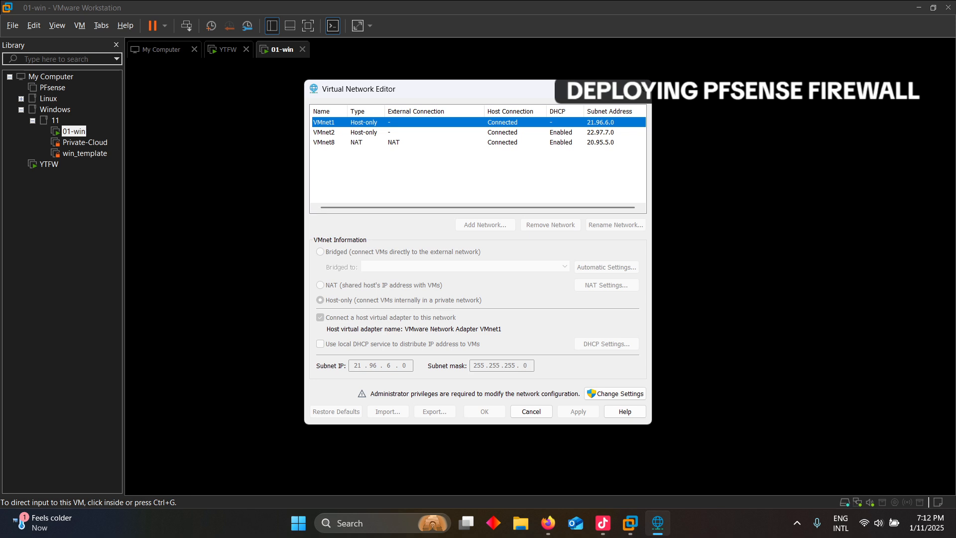
click(615, 393)
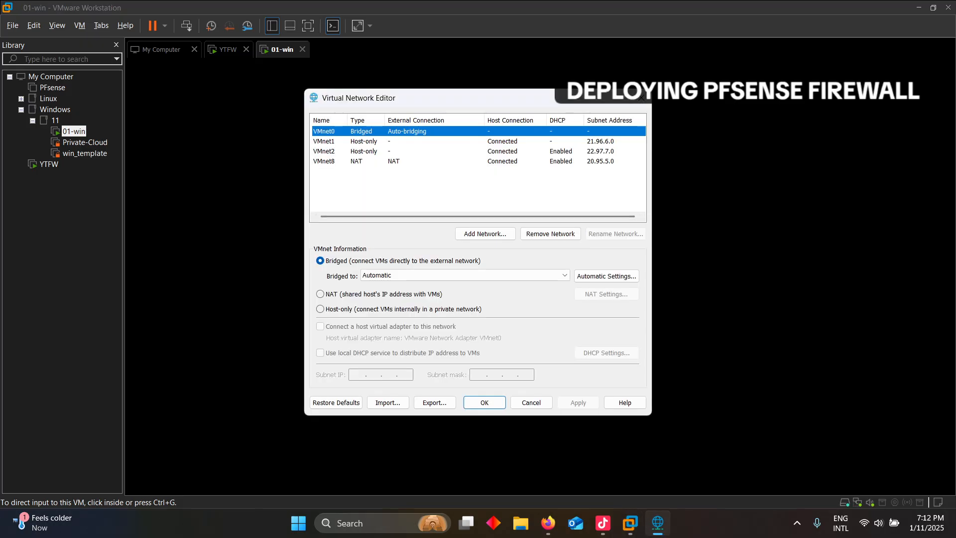
click(363, 141)
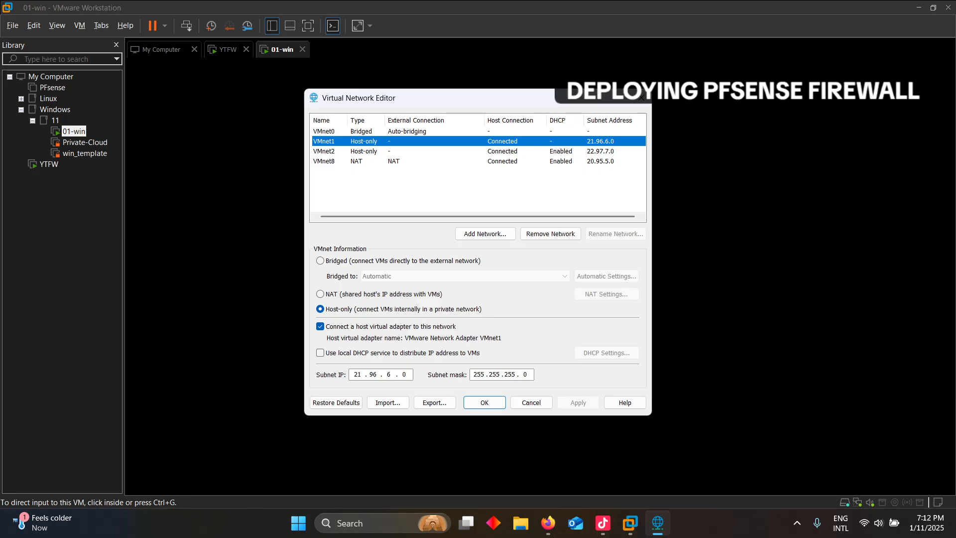
click(320, 352)
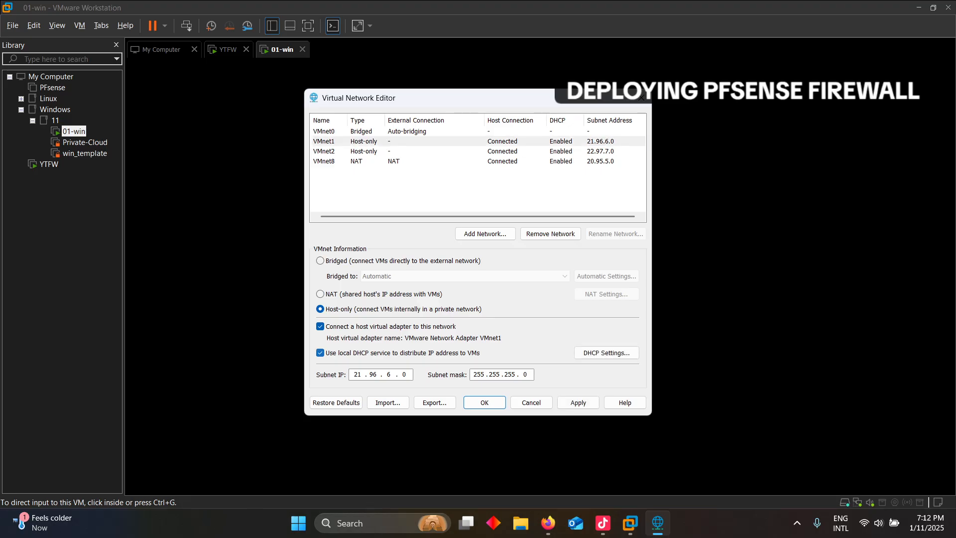
click(320, 353)
click(364, 151)
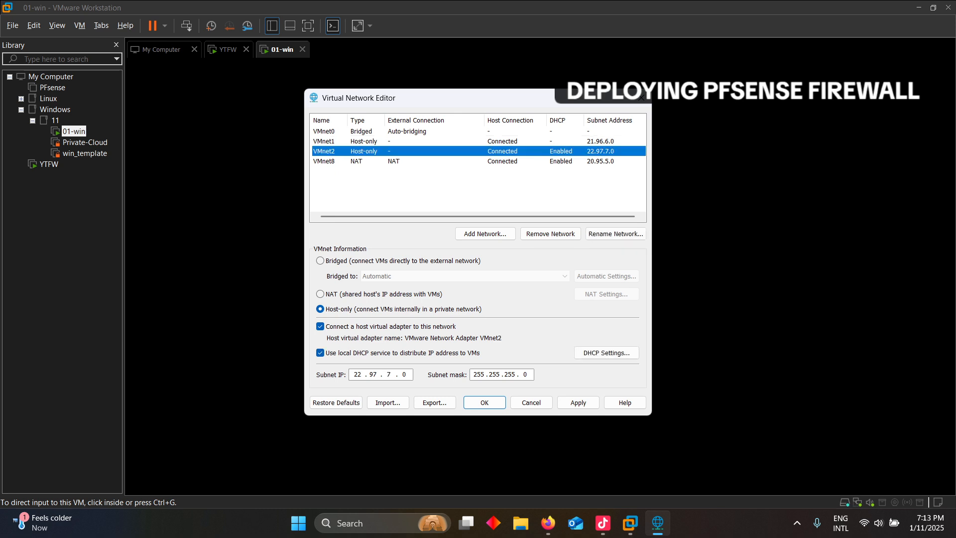
click(364, 162)
click(363, 131)
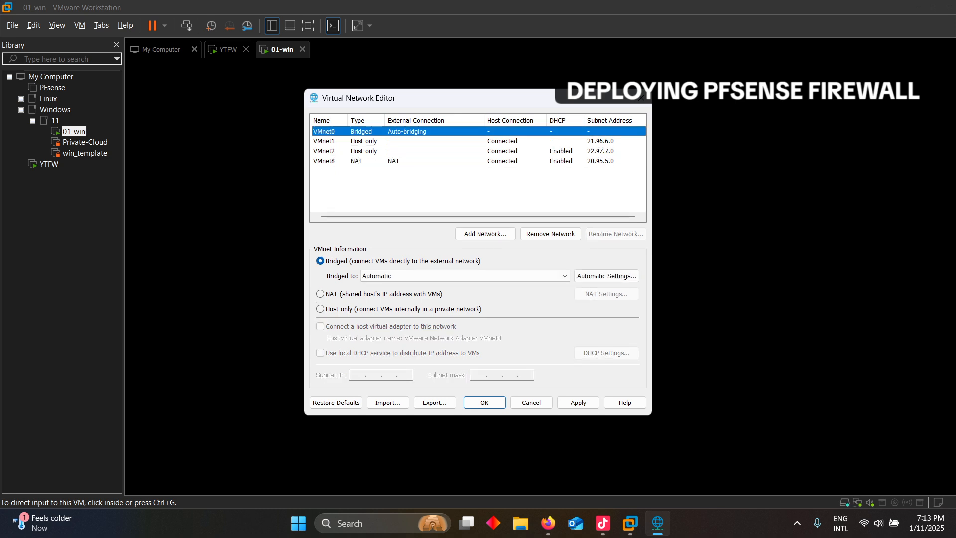
Cancel the Virtual Network Editor, lower the client's volume, and restore the PowerShell window
click(530, 403)
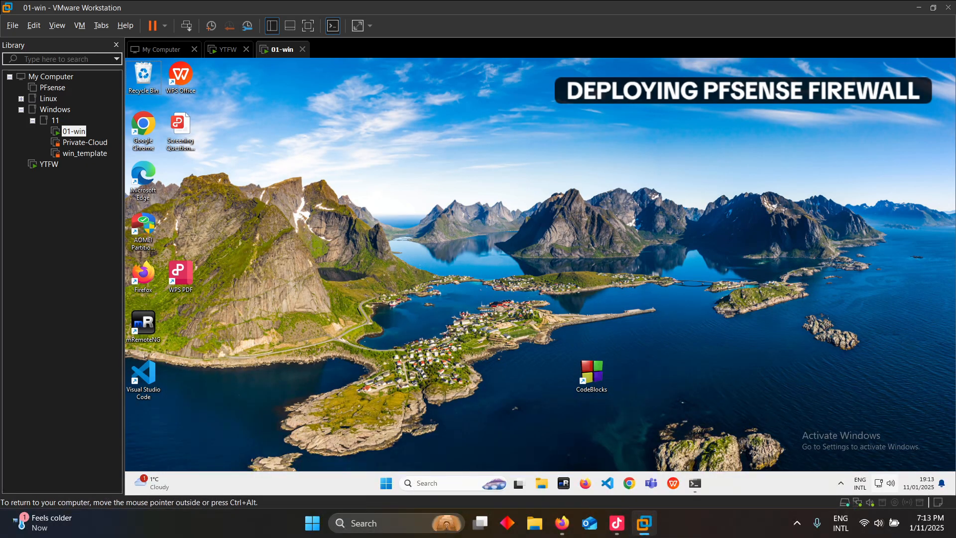
click(884, 483)
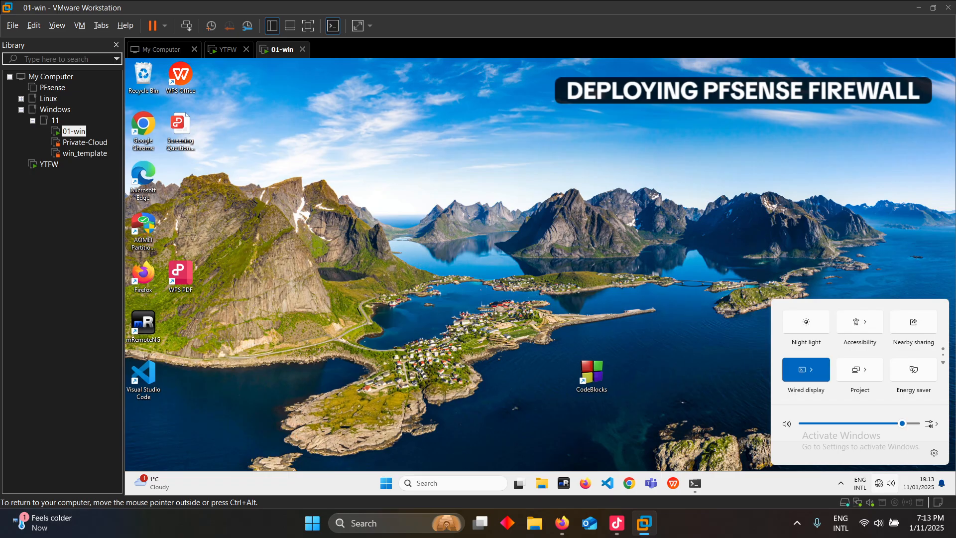
click(867, 424)
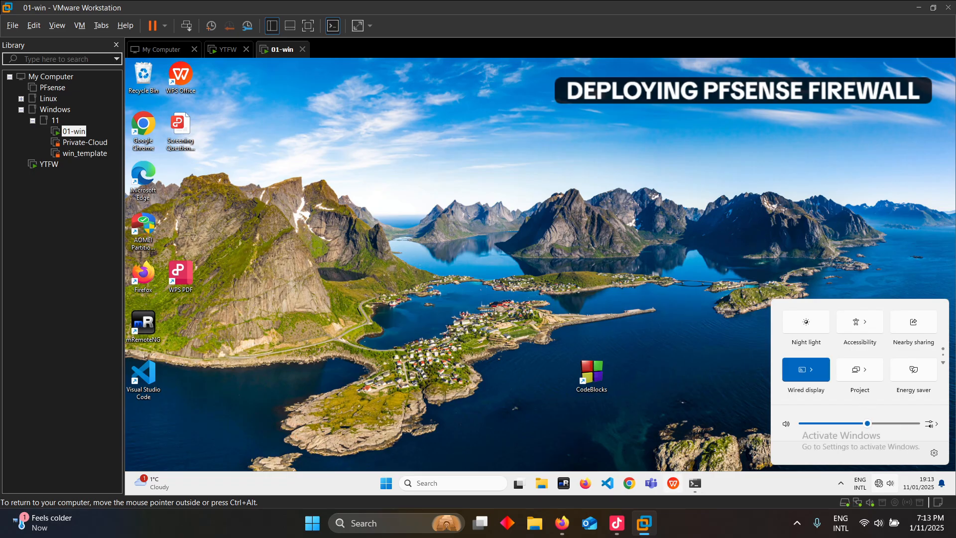
click(695, 483)
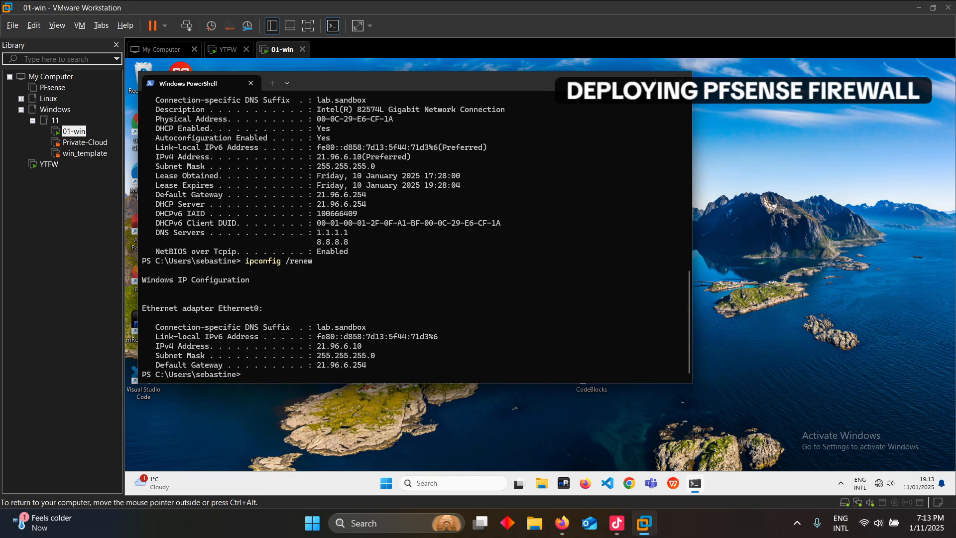
Ping 8.8.8.8 and stop it once it times out
key(Return)
key(Return)
key(Return)
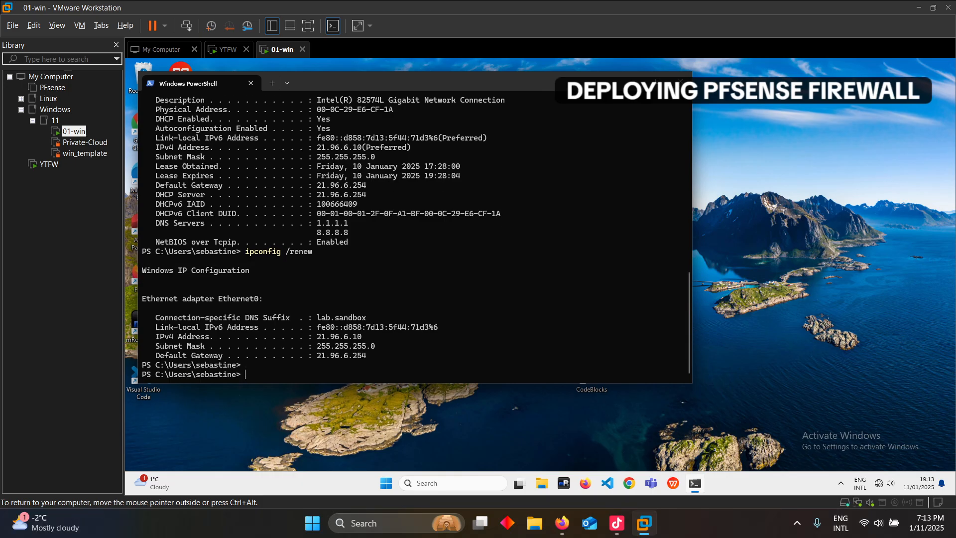
text(ping)
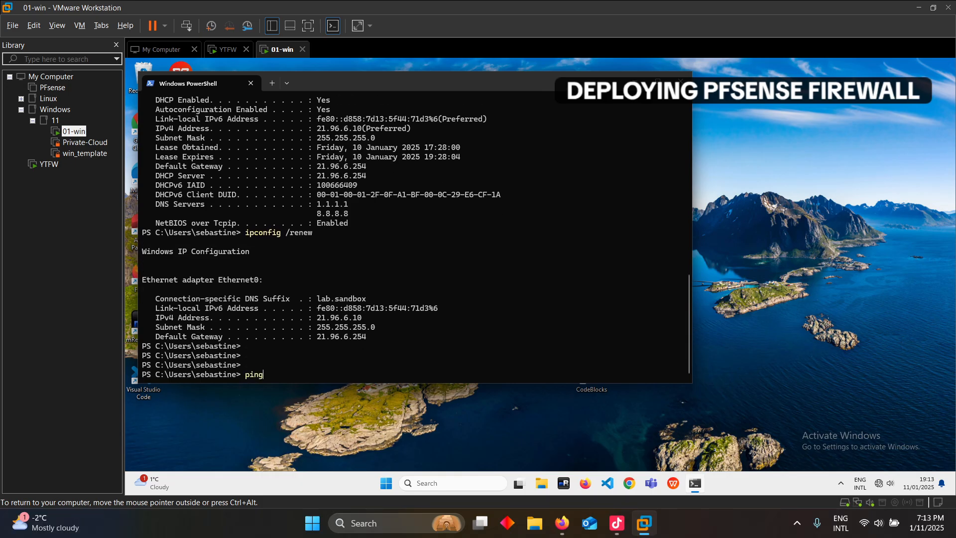
text( 8.8.8.8)
key(Return)
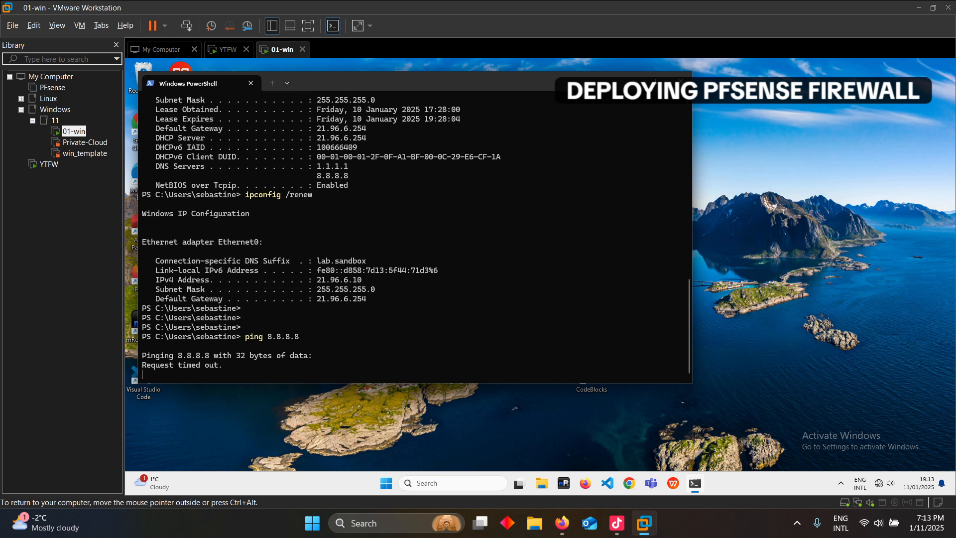
key(ctrl+c)
Edit the recalled ping to 21.96.6.253 and confirm all four replies succeed
key(Up)
key(Up)
key(Up)
key(Up)
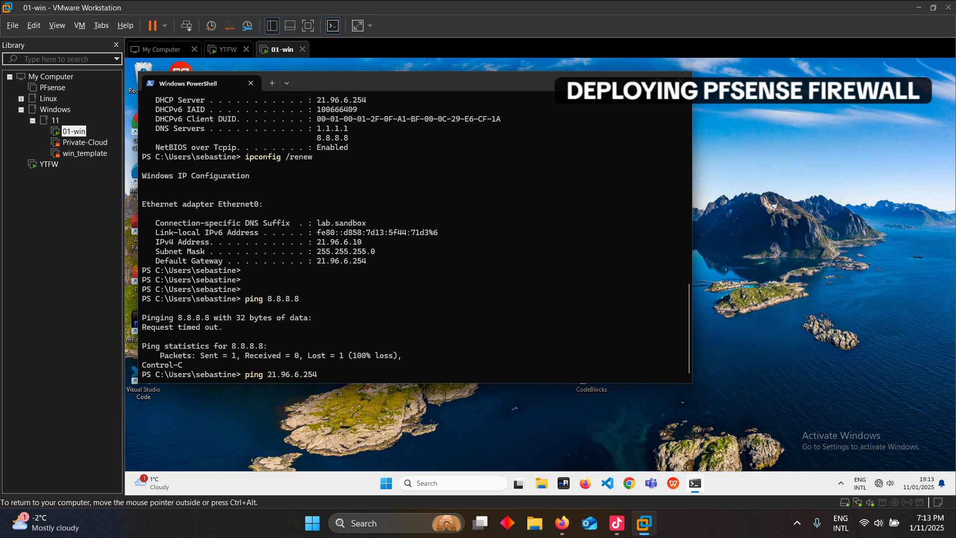
key(BackSpace)
text(3)
key(Return)
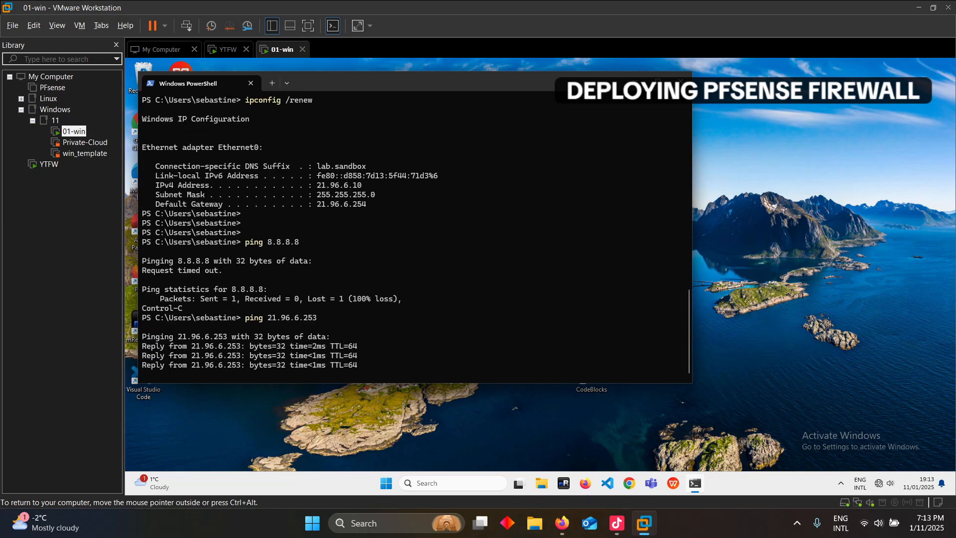
key(ctrl+c)
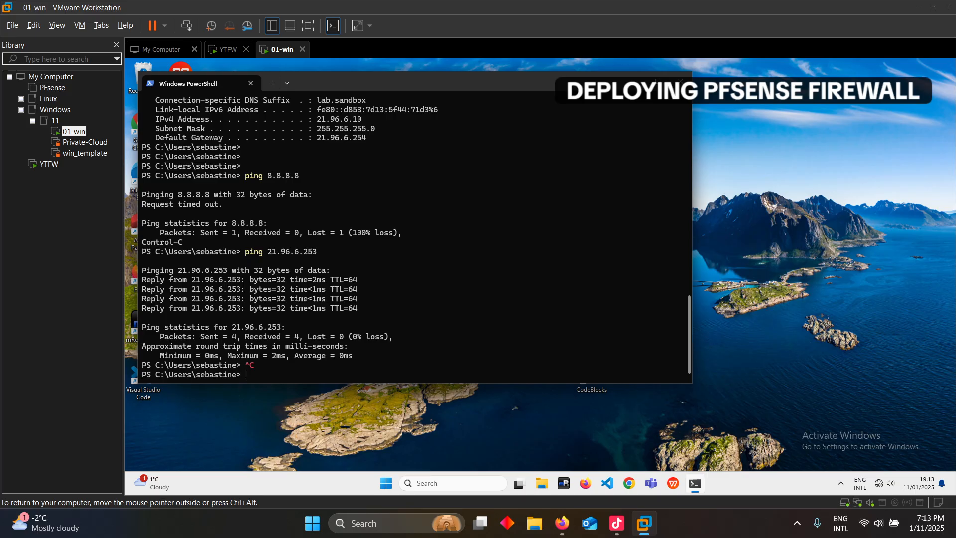
click(586, 483)
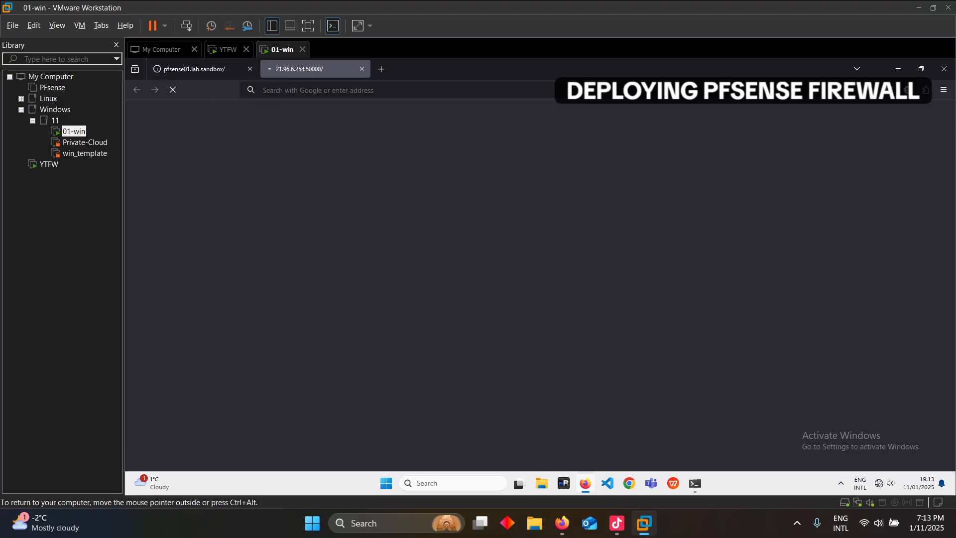
click(319, 90)
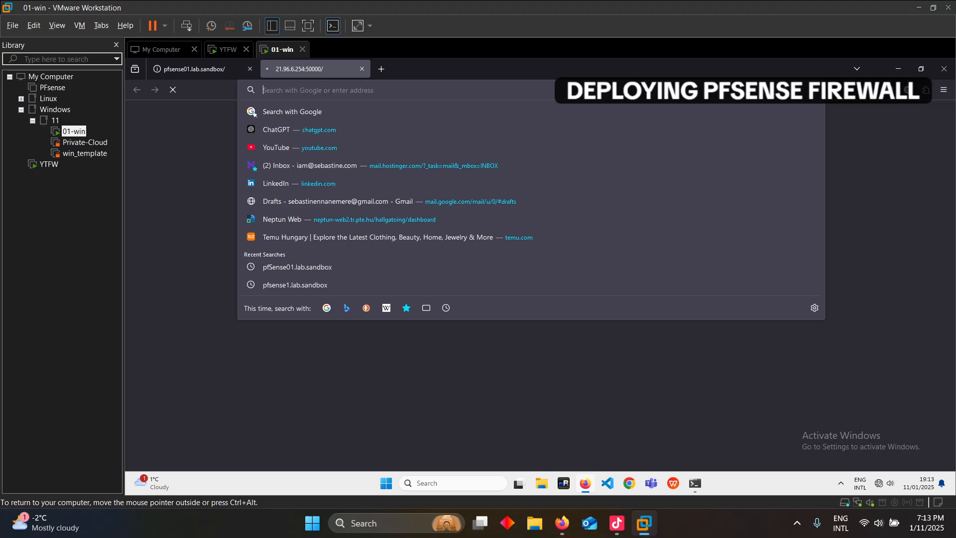
text(21)
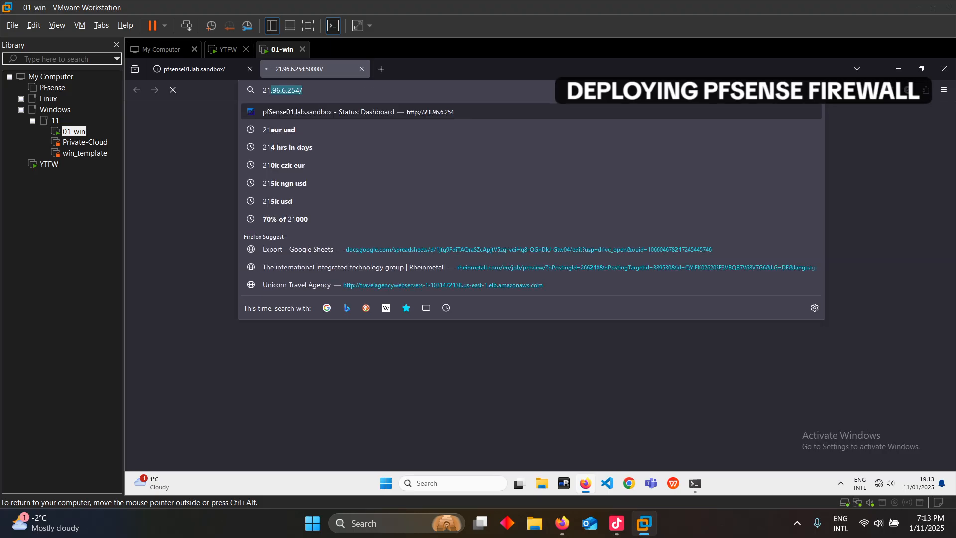
key(Delete)
text(.96.6.25)
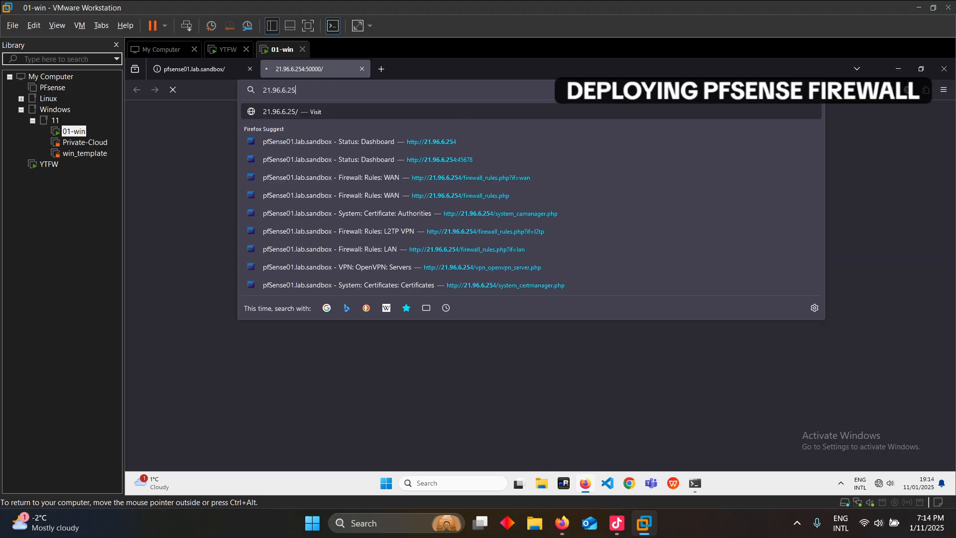
text(3)
key(Return)
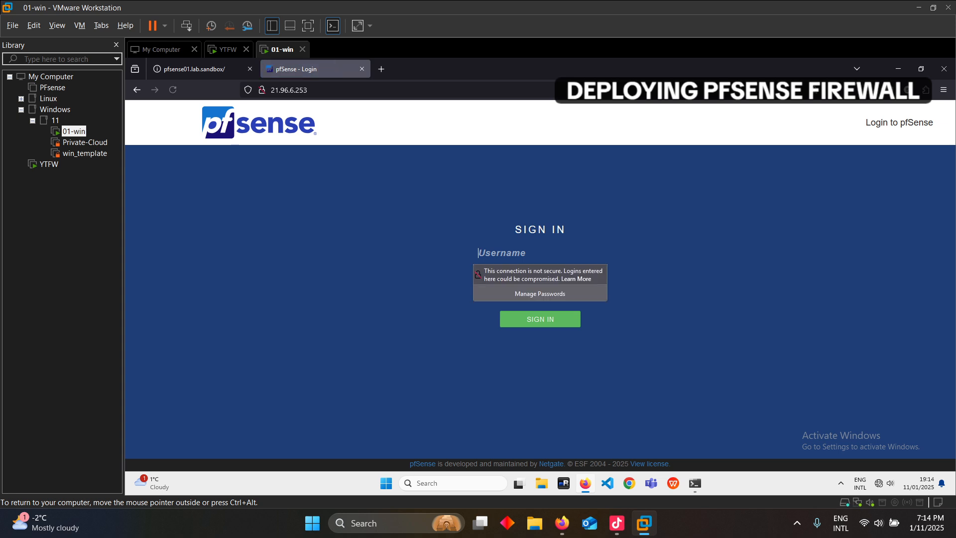
Sign in as admin with the firewall's password
text(admin)
key(Tab)
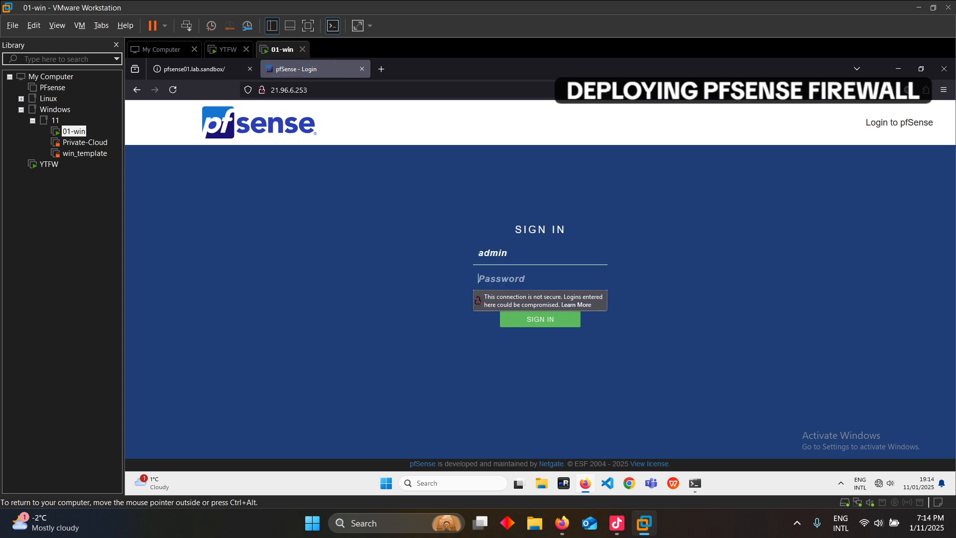
text(pfsense)
key(Return)
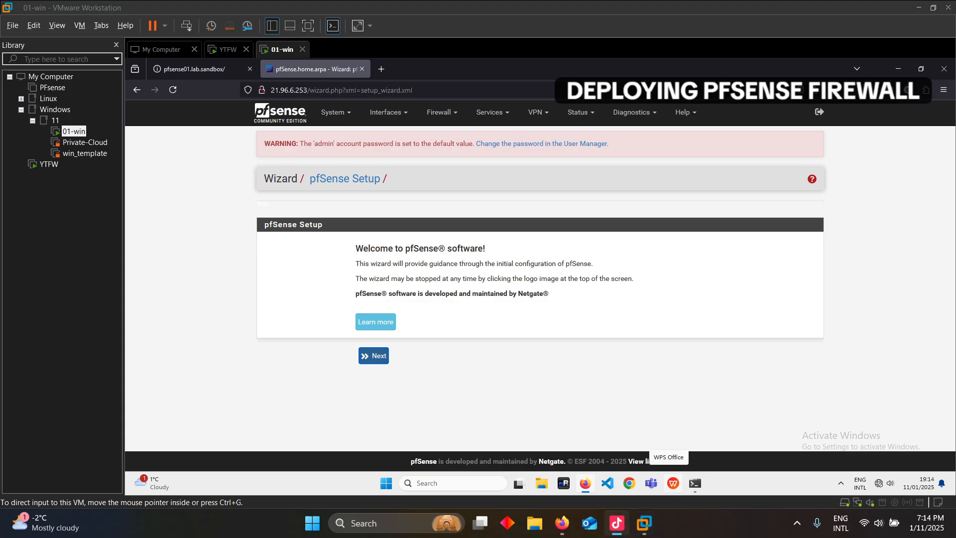
Click Next on the Welcome page and the Netgate Support page of the Setup Wizard
click(617, 523)
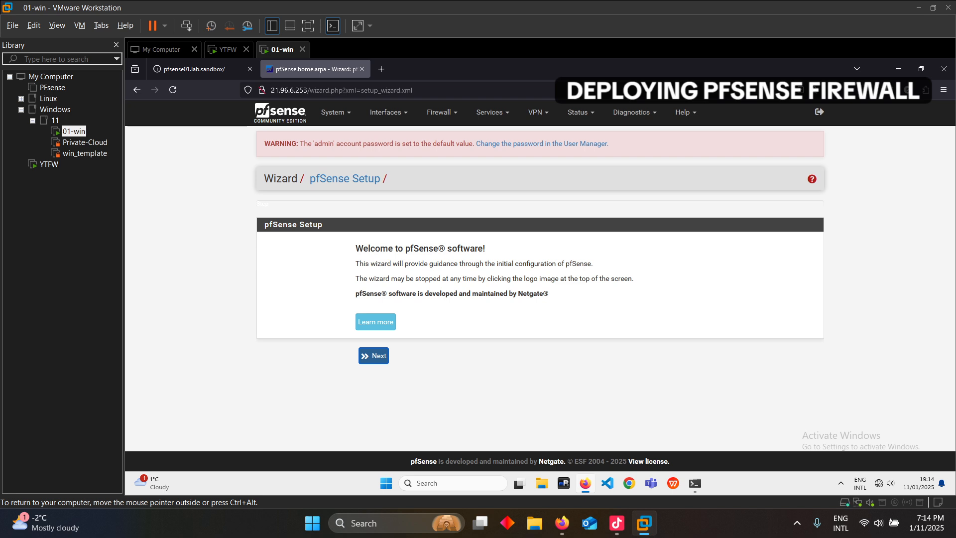
click(373, 355)
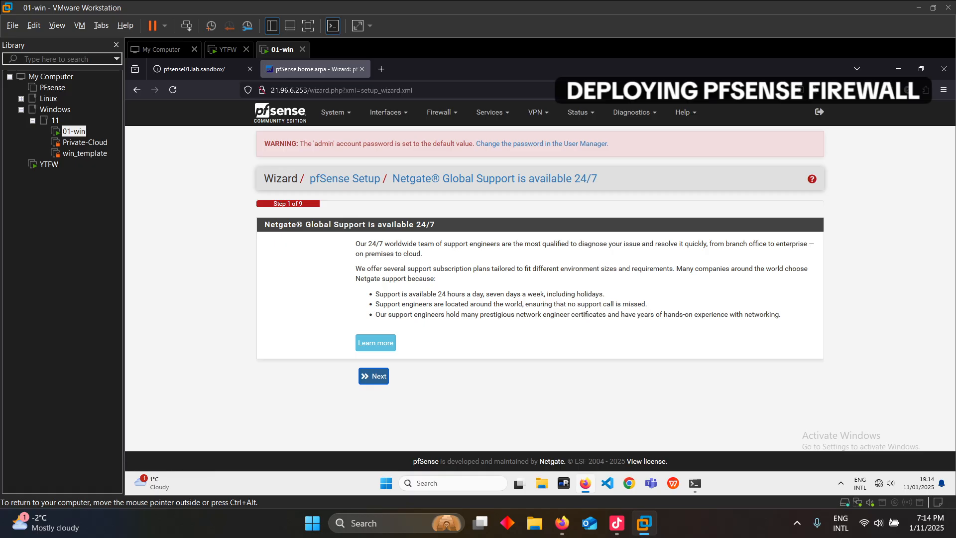
click(373, 376)
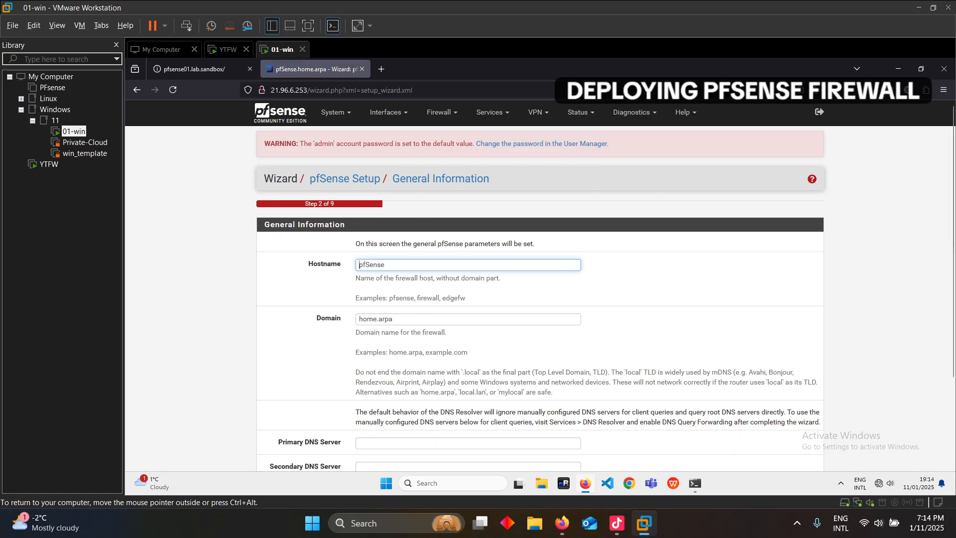
Change the hostname to ytfw and the domain to youtube.lab
double_click(359, 264)
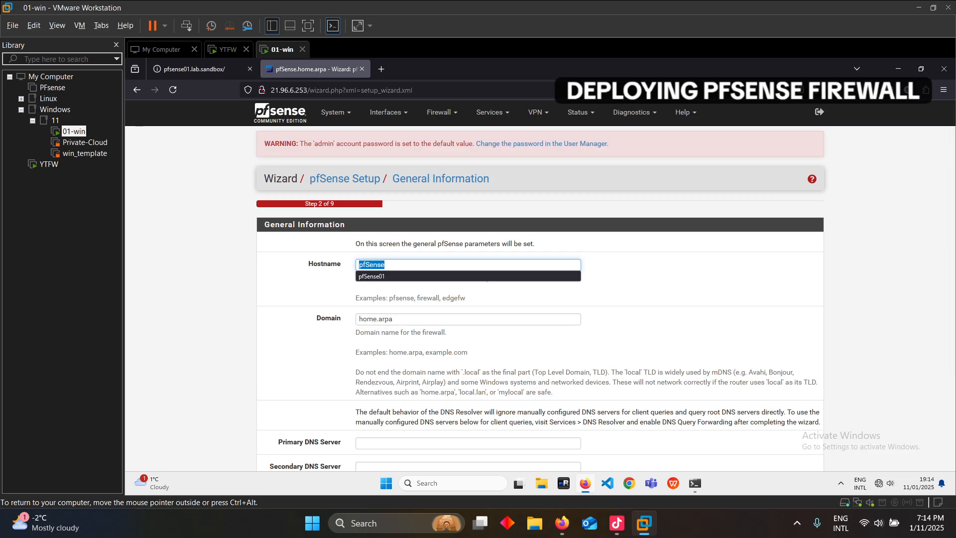
text(ytf)
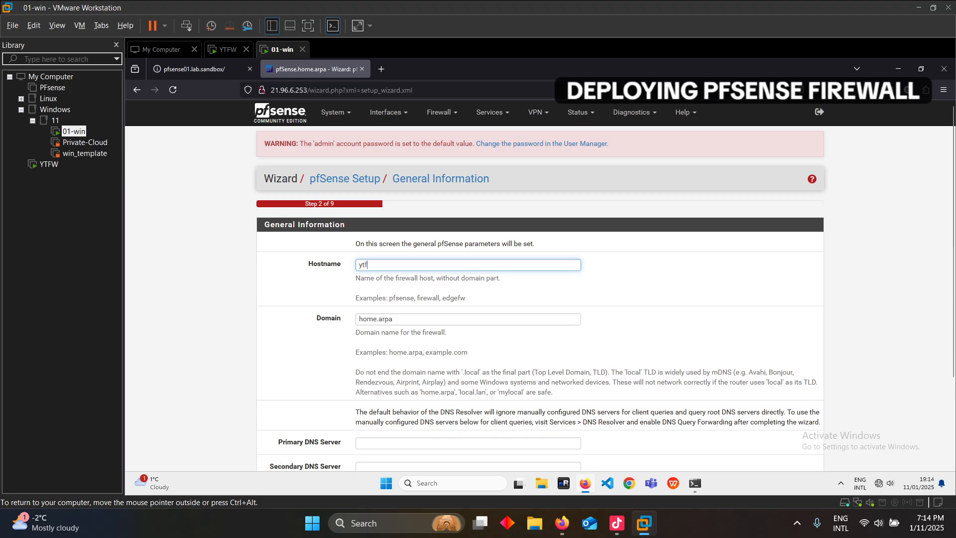
text(w)
key(Tab)
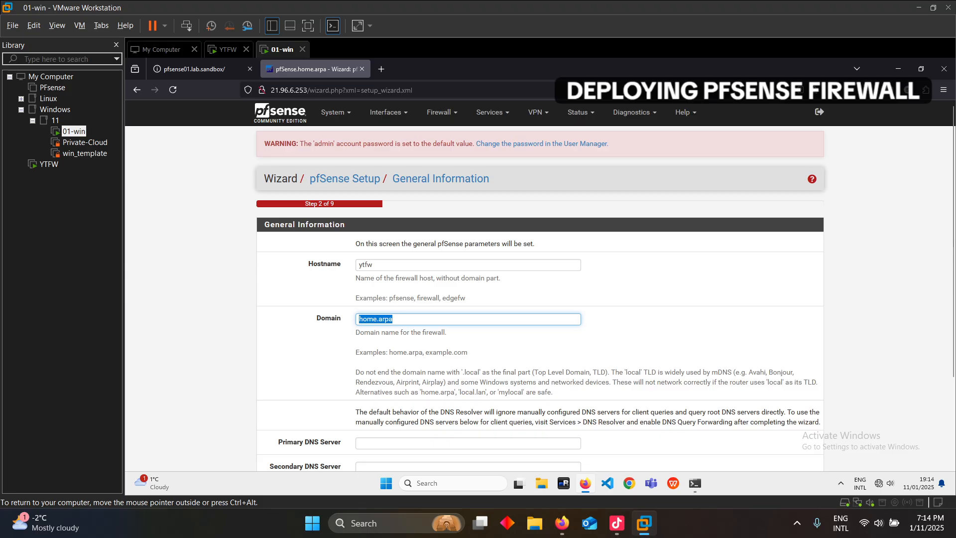
text(y)
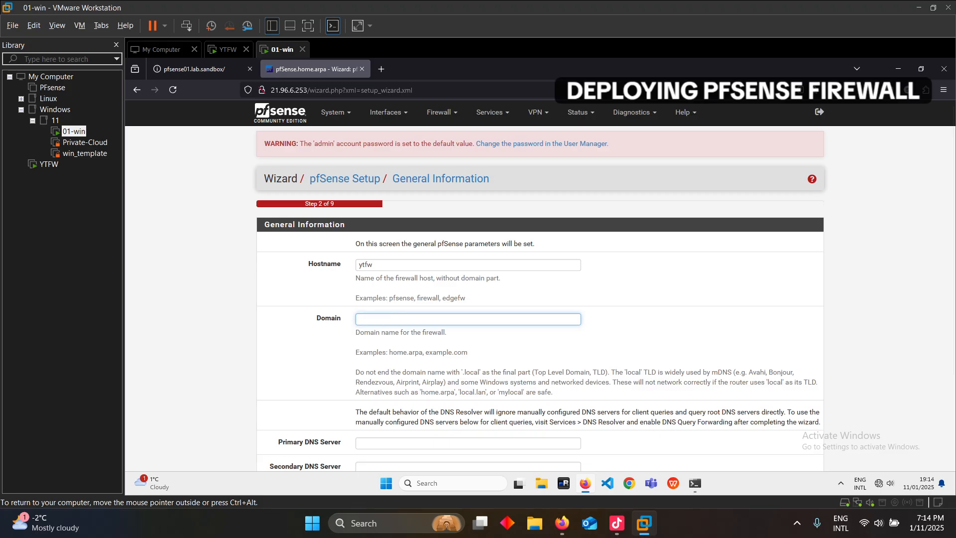
text(youtube.lab)
Set the primary DNS server to 1.1.1.1 and the secondary to 8.8.8.8
key(Tab)
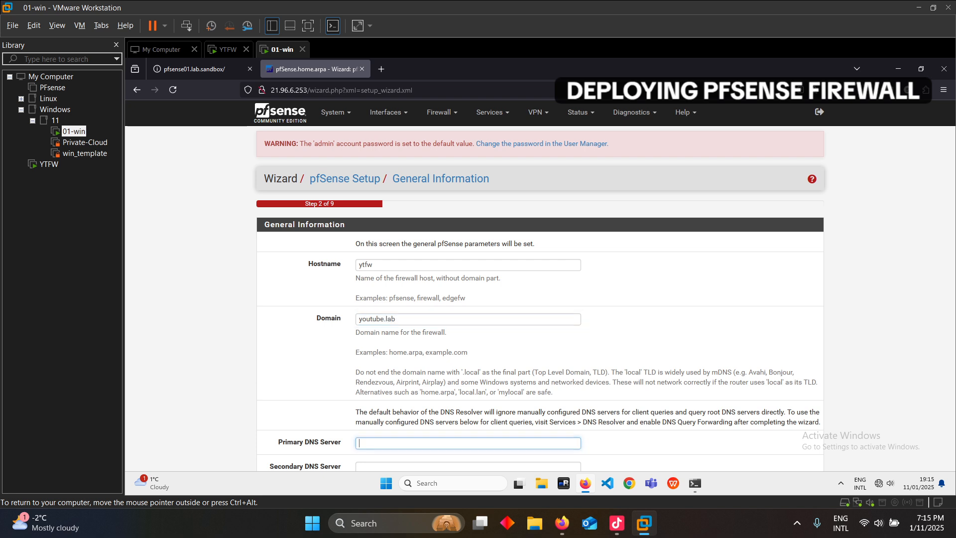
scroll(539, 285, down, 2)
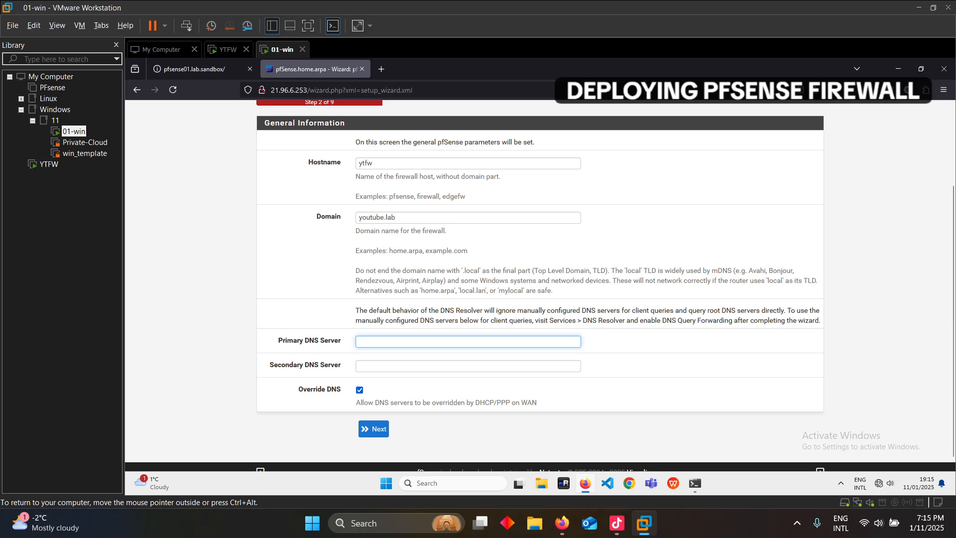
text(1.1.1.1)
key(Tab)
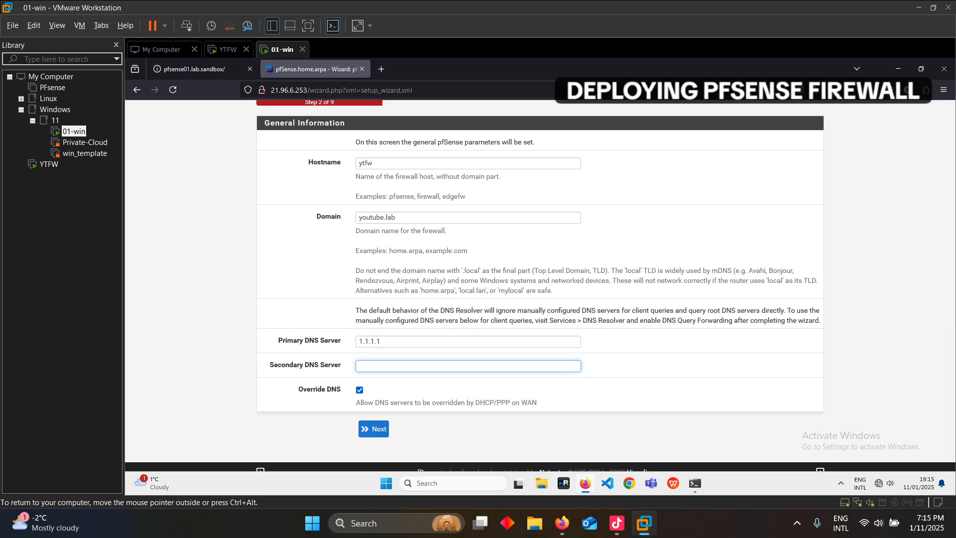
text(8.)
key(Down)
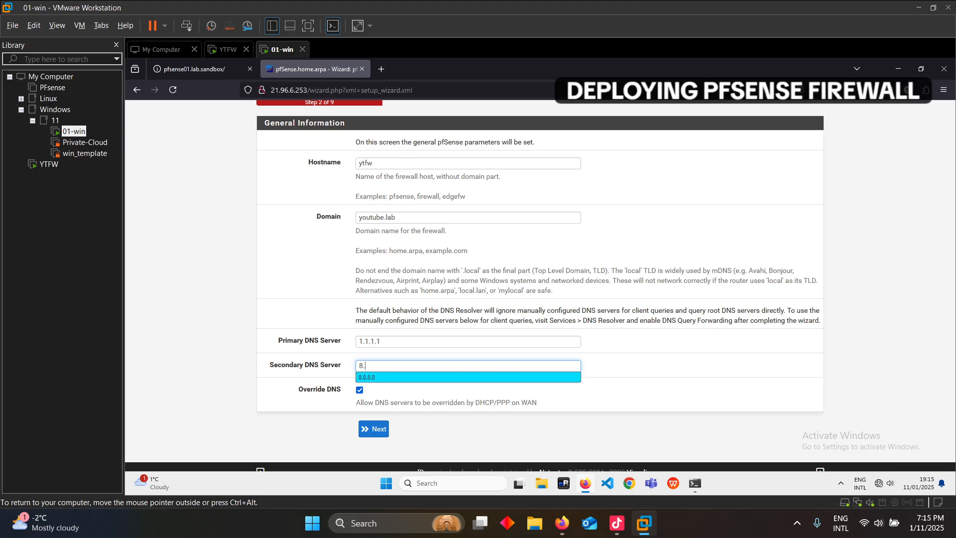
key(Return)
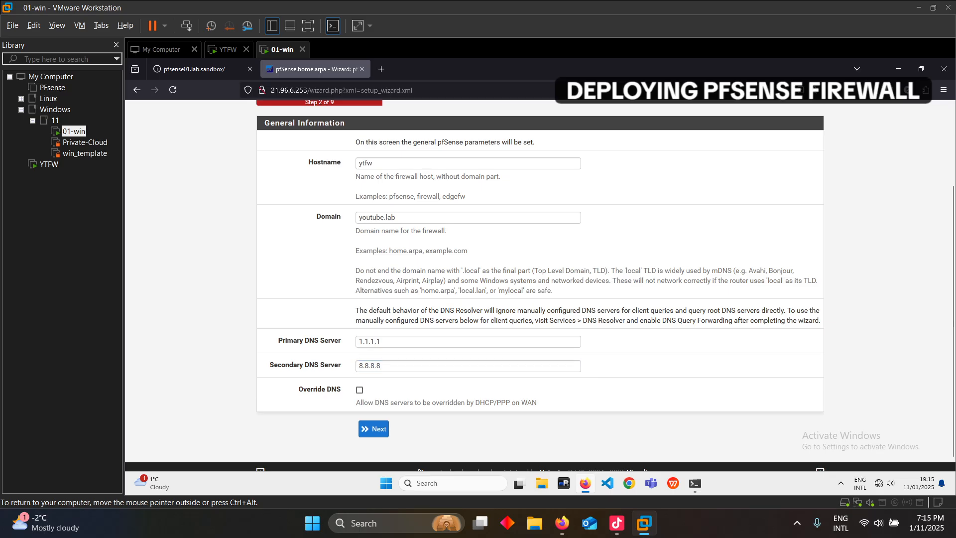
scroll(540, 287, up, 3)
scroll(540, 286, down, 2)
On the Time Server step, choose Europe/Berlin as the time zone and continue
click(373, 429)
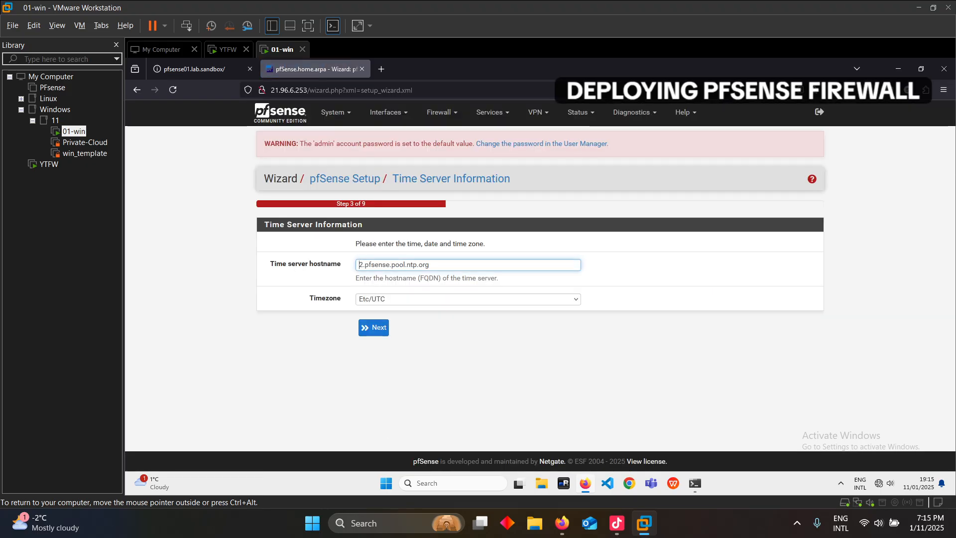
click(399, 299)
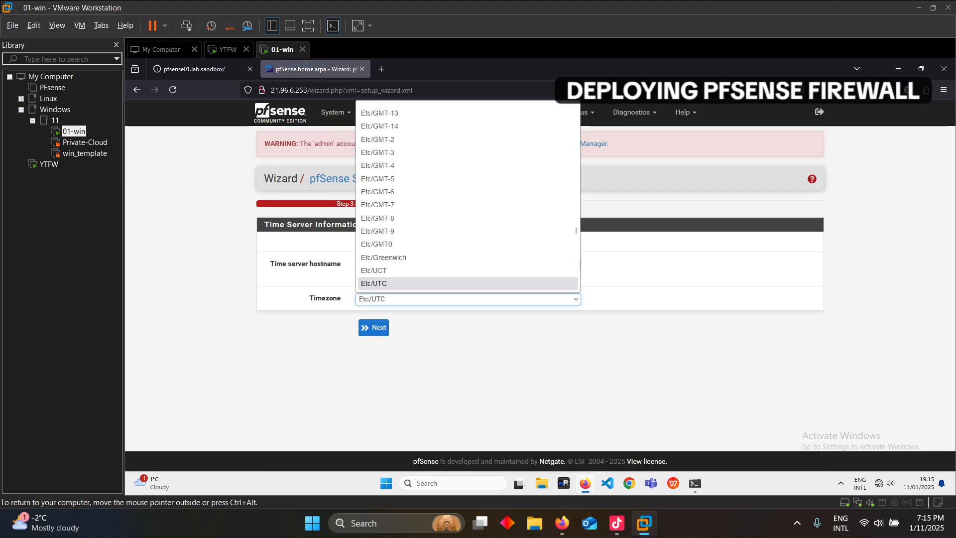
scroll(398, 249, up, 3)
scroll(398, 249, down, 6)
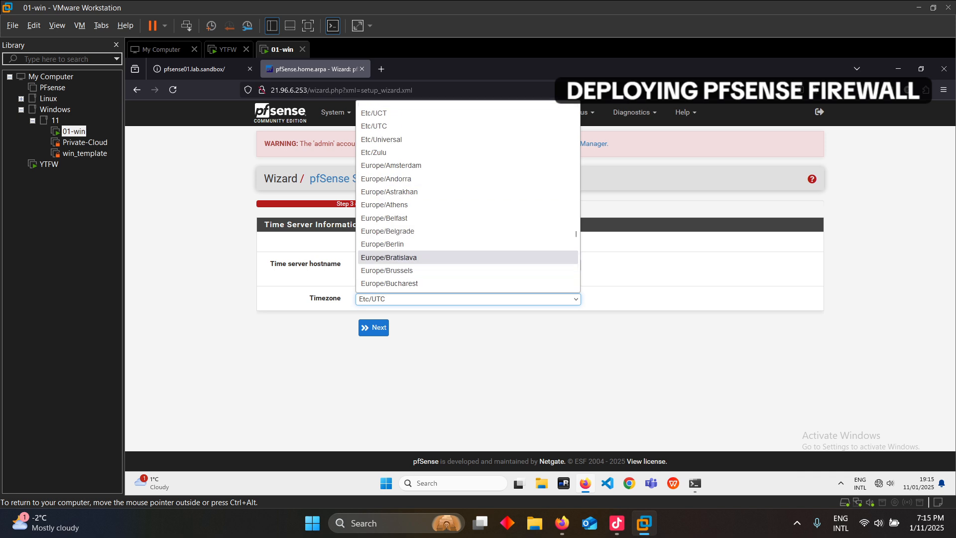
click(382, 244)
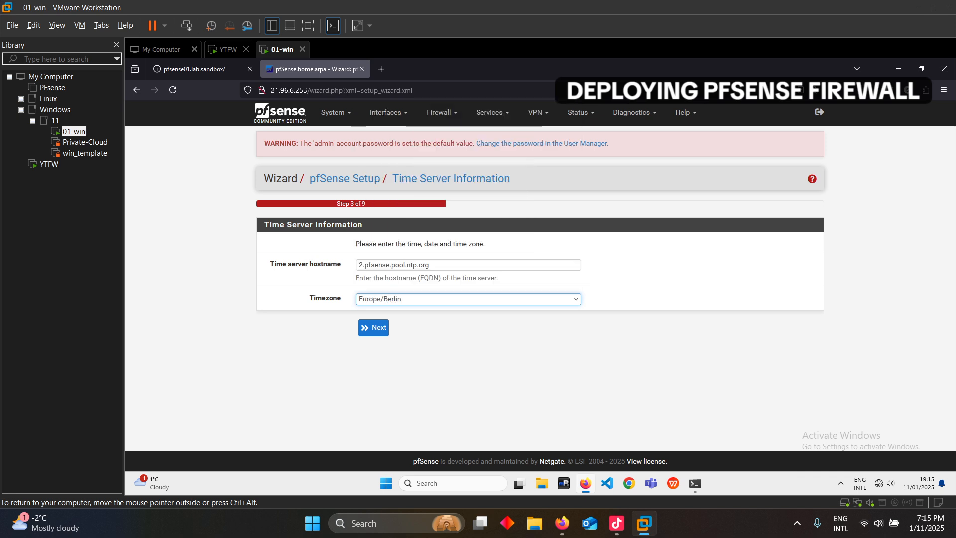
click(373, 327)
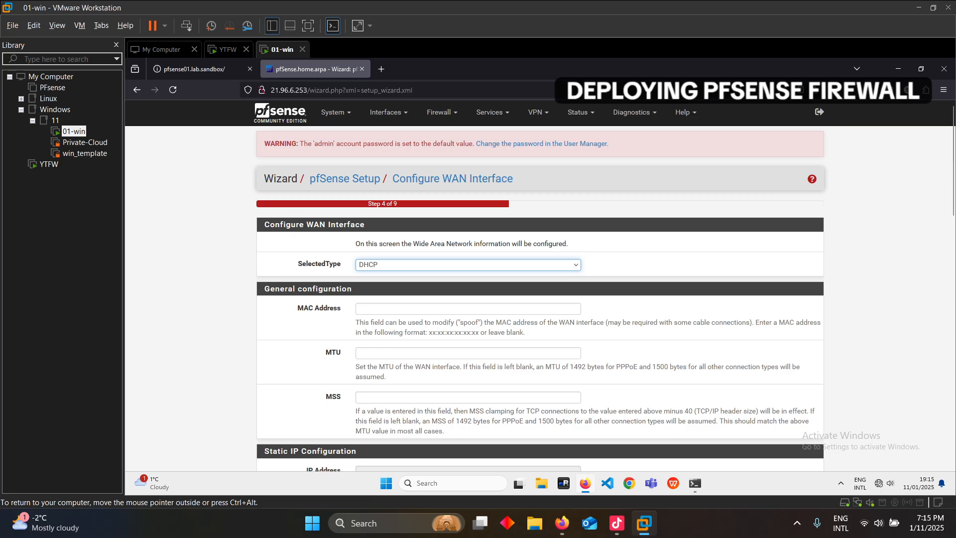
Uncheck Block RFC1918 Private Networks and Block bogon networks, then submit the WAN page
scroll(540, 286, down, 5)
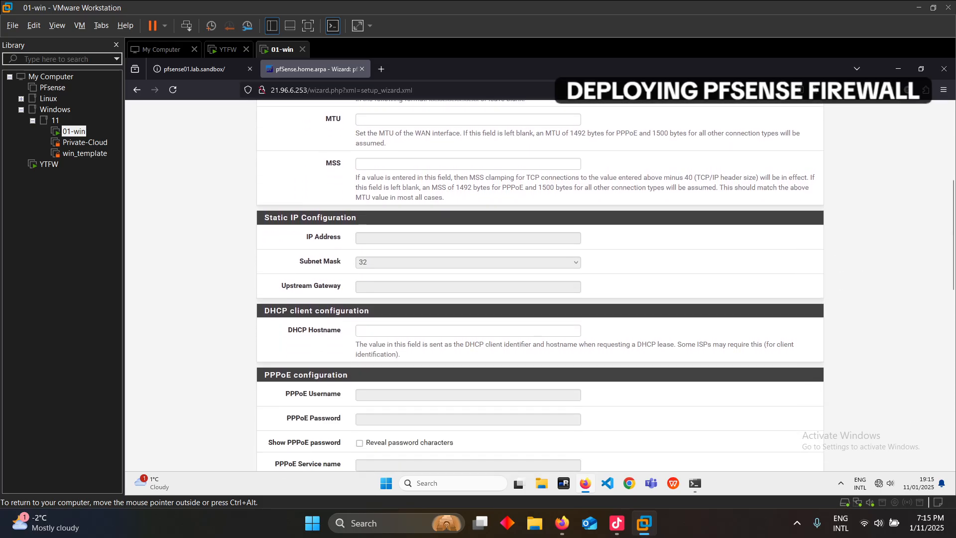
scroll(540, 286, down, 8)
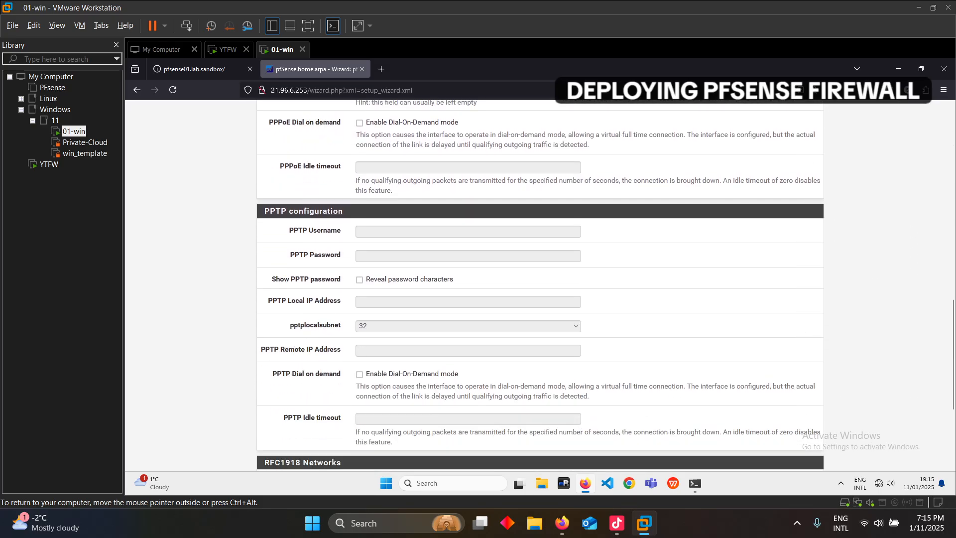
scroll(541, 286, up, 10)
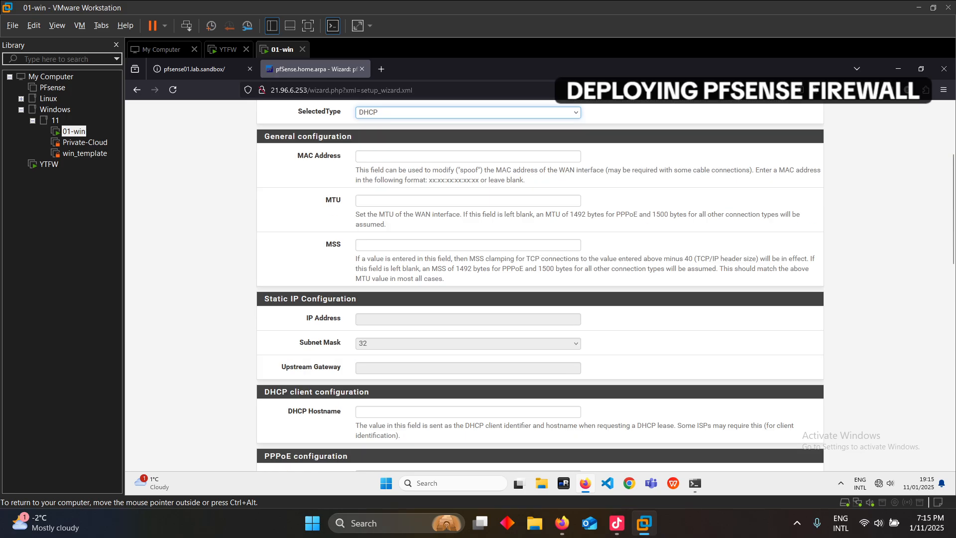
scroll(540, 287, up, 5)
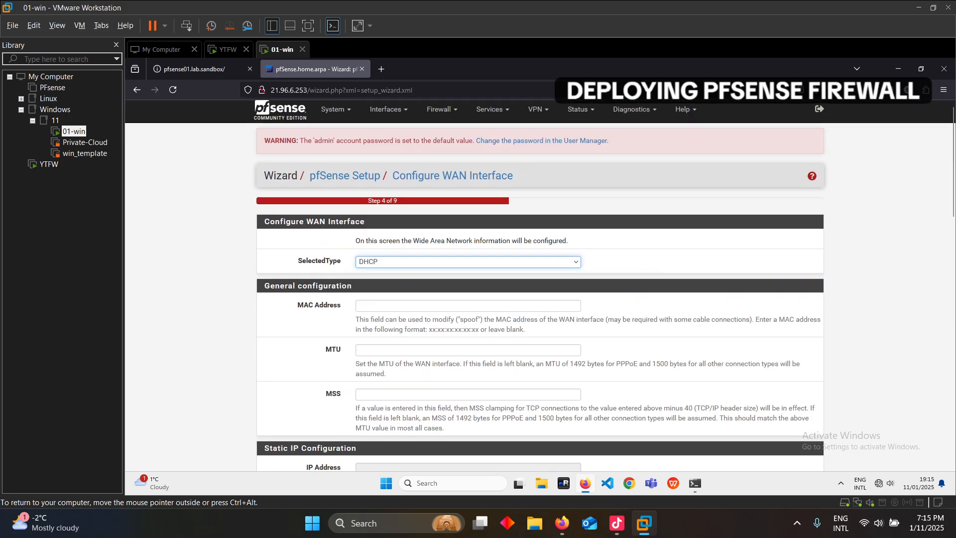
scroll(540, 287, down, 5)
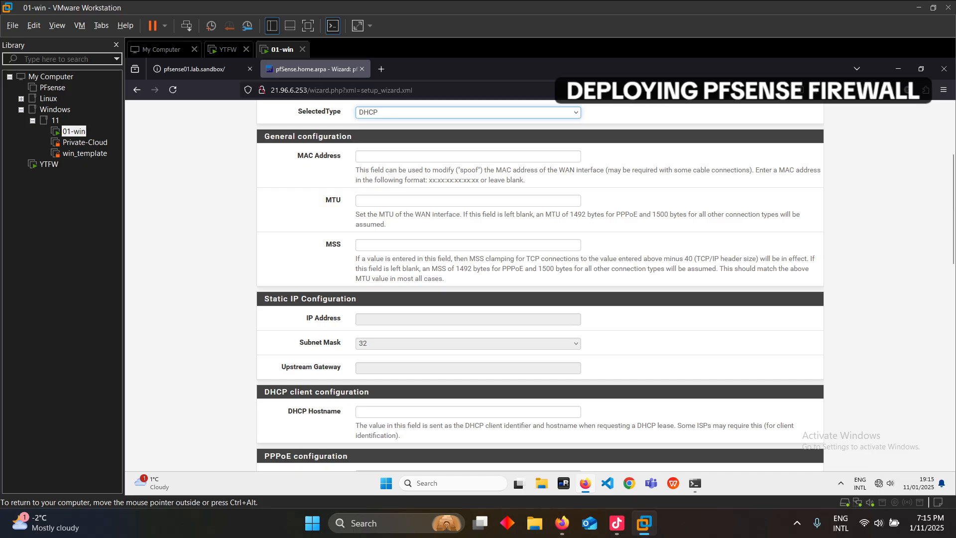
scroll(540, 286, down, 7)
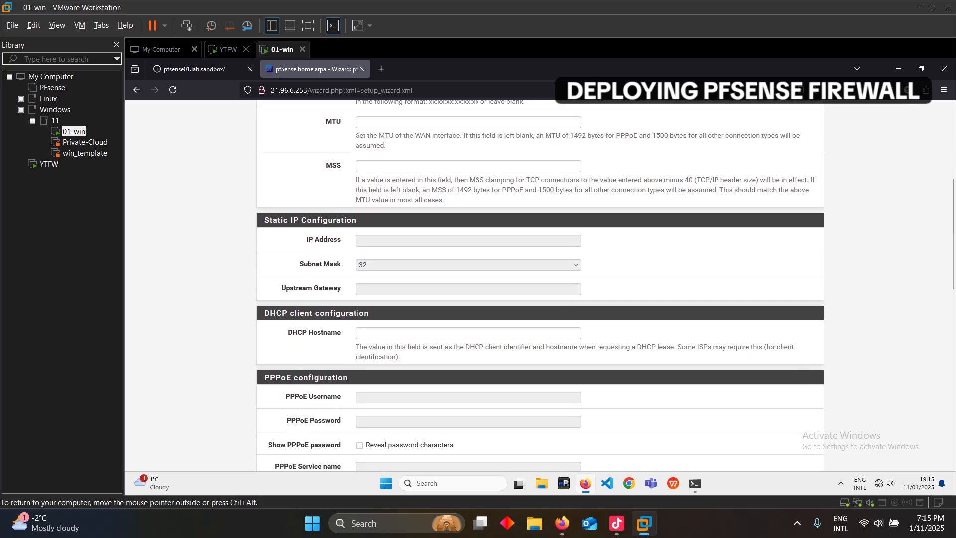
scroll(540, 286, down, 5)
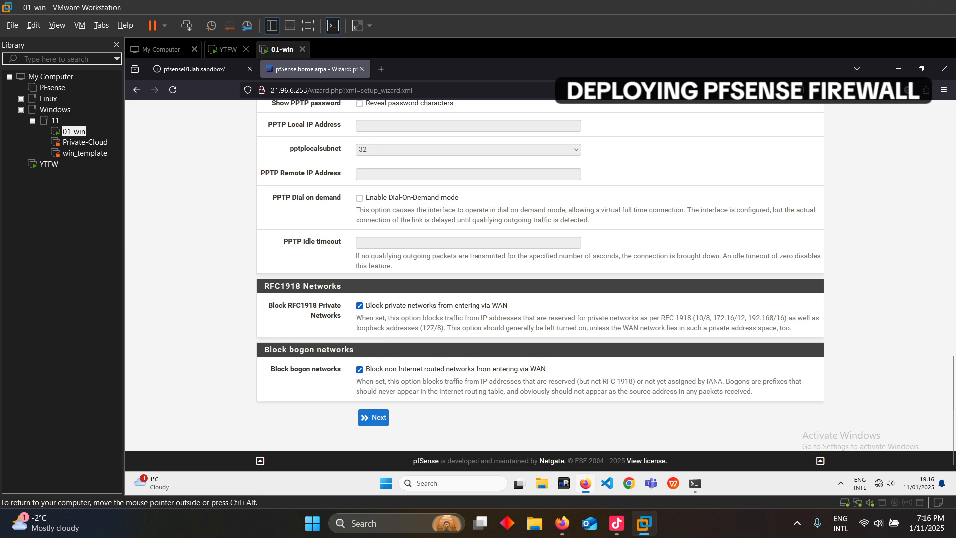
click(359, 305)
click(360, 369)
drag(307, 90, 253, 112)
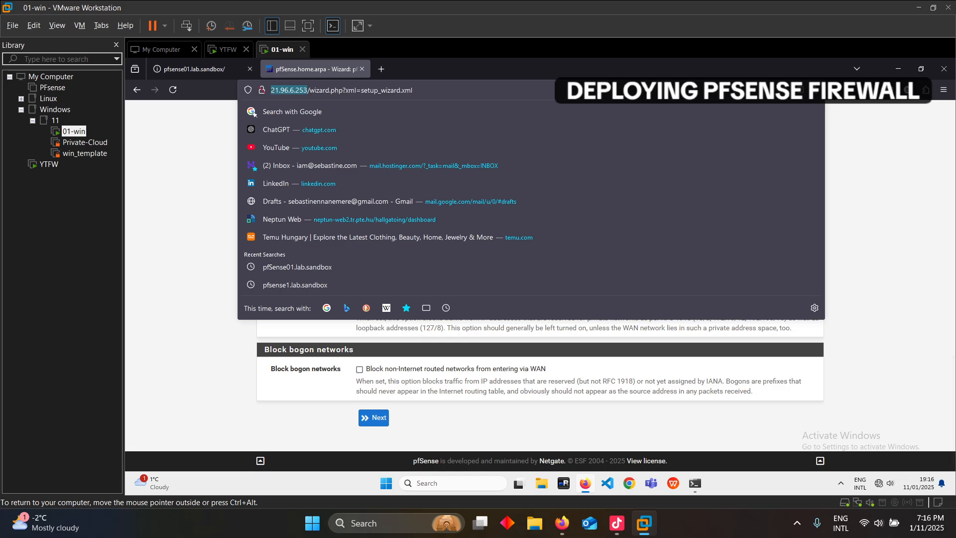
click(209, 156)
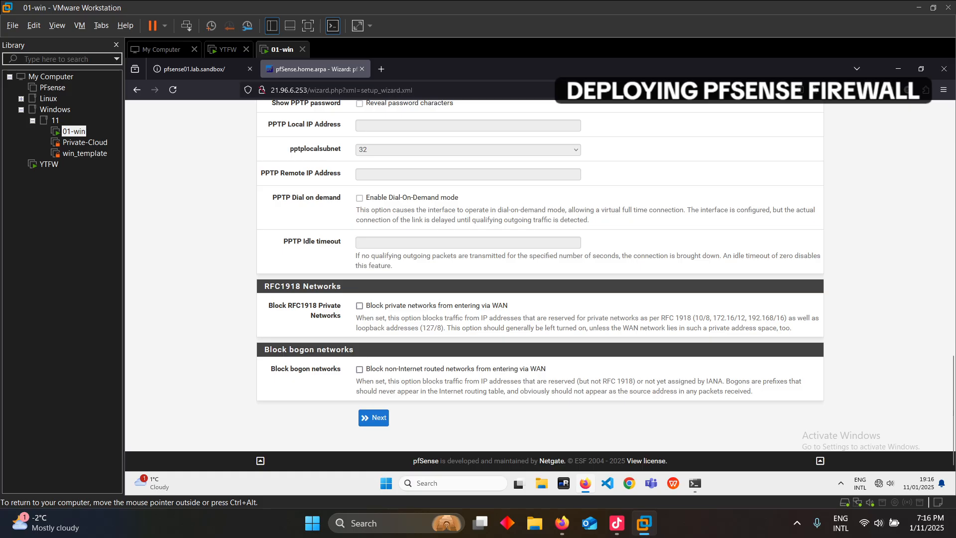
click(374, 417)
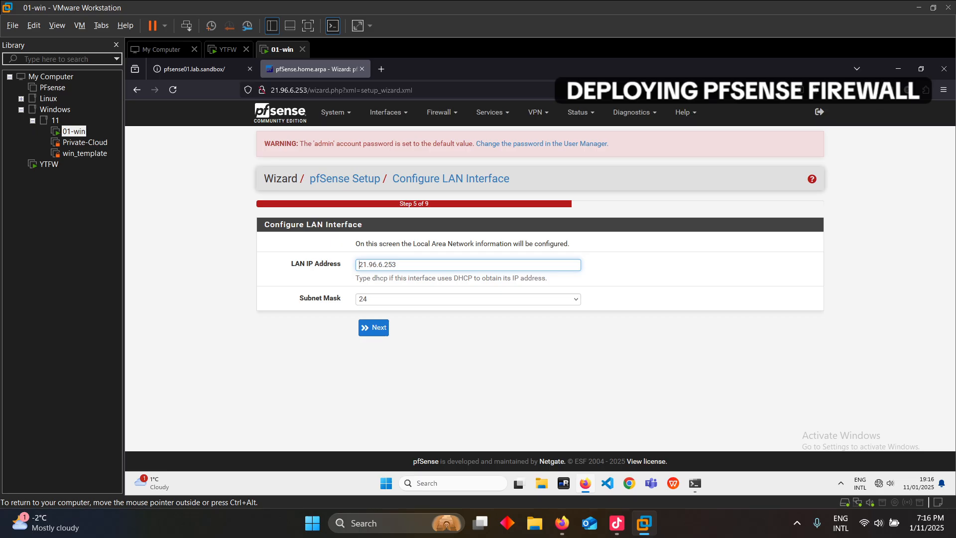
Keep LAN address 21.96.6.253/24 and enter the new admin password twice
click(373, 327)
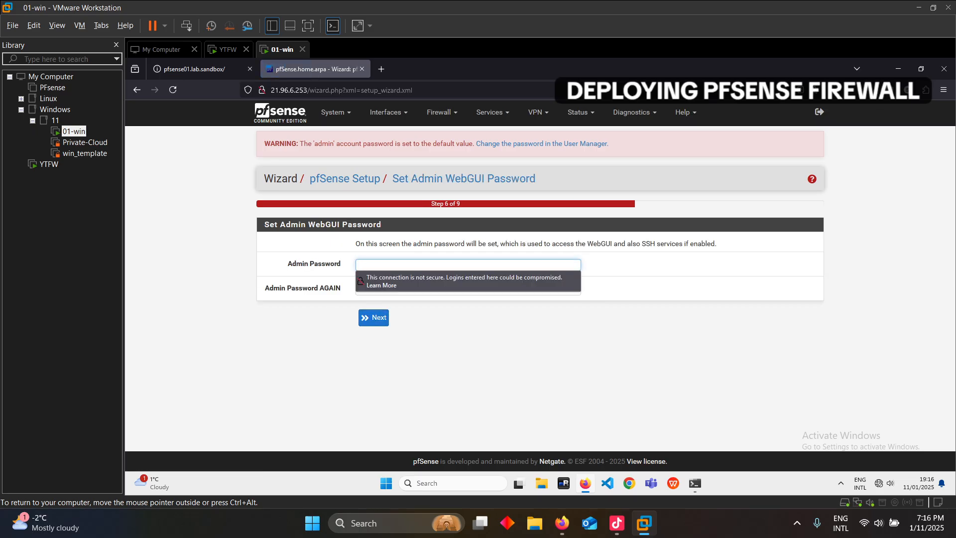
text(*****)
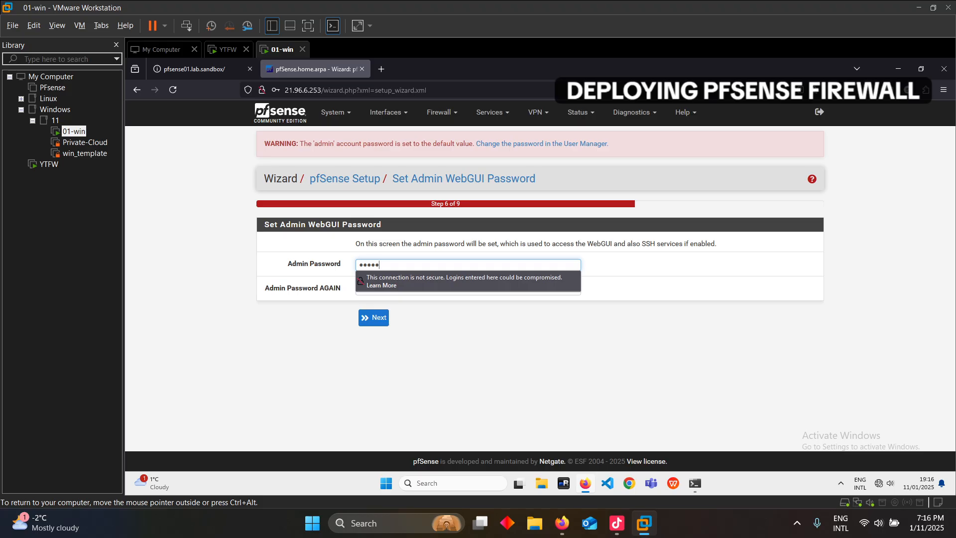
text(*****)
key(Tab)
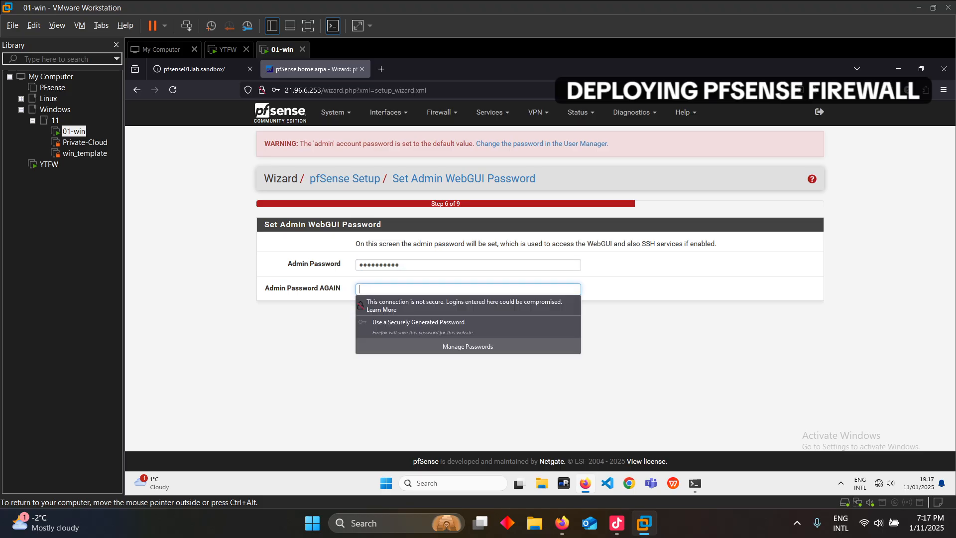
text(*******)
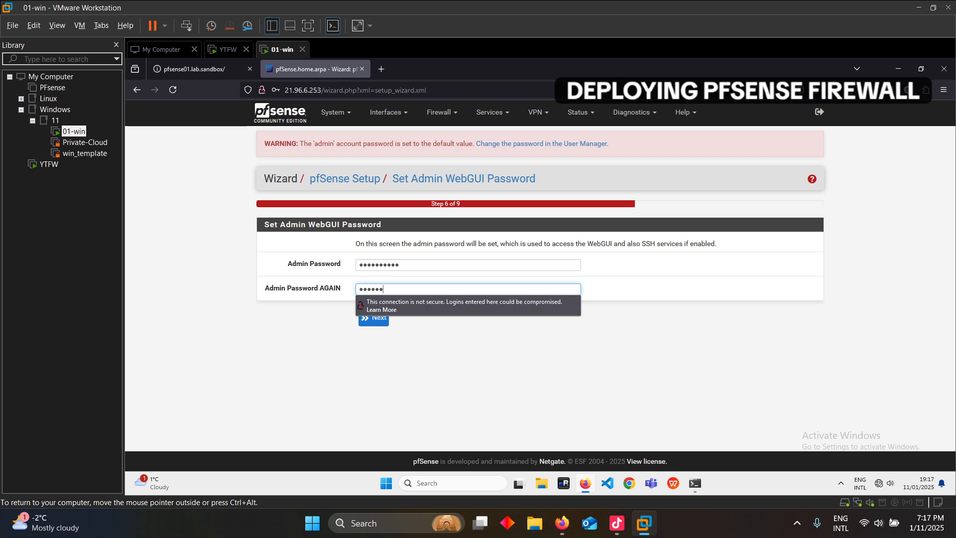
text(***)
key(Return)
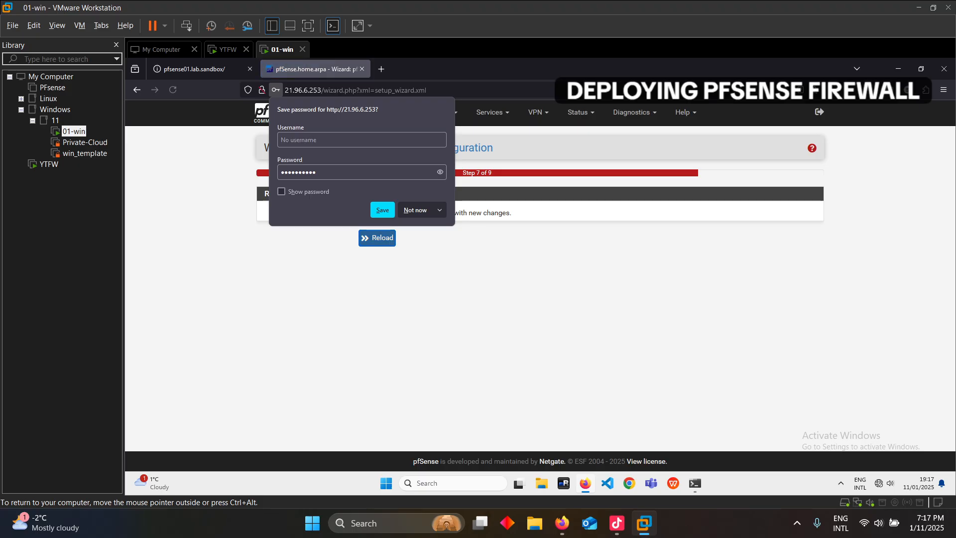
Decline the browser's password-save prompt and reload pfSense with the new configuration
click(415, 210)
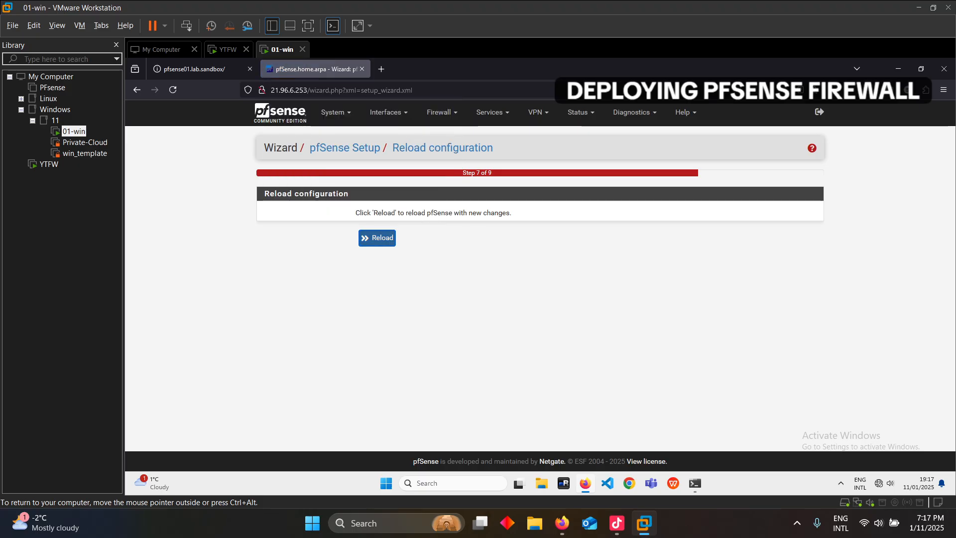
click(377, 238)
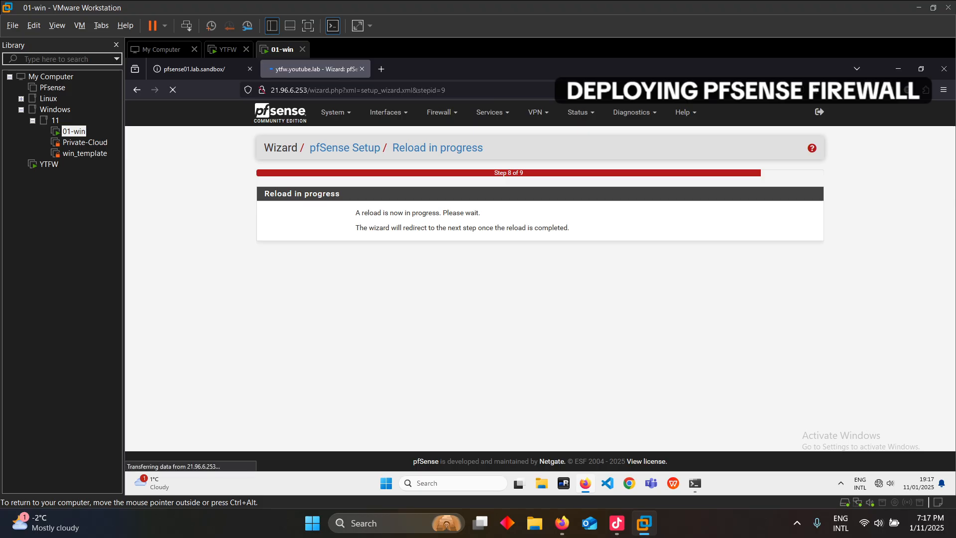
scroll(540, 286, down, 2)
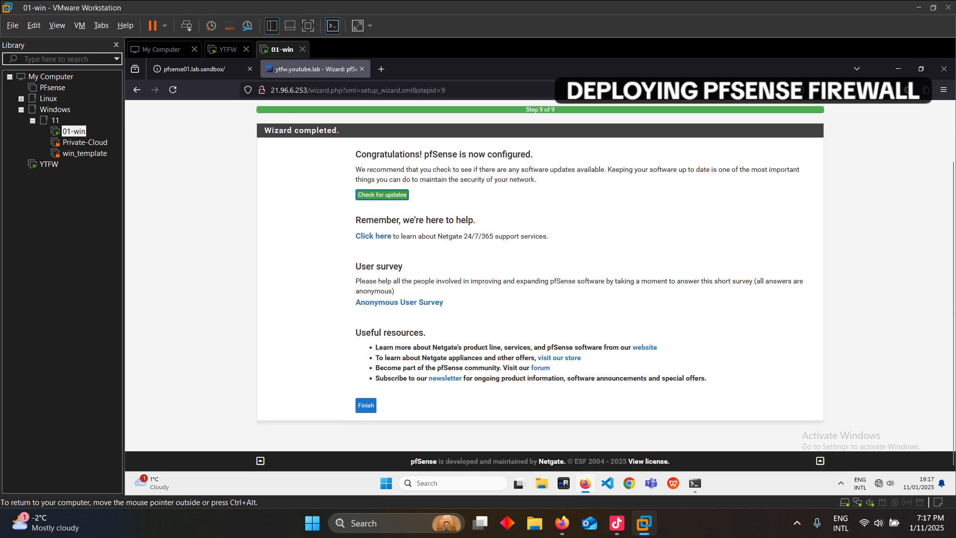
Finish the wizard, accept the copyright notice and close the survey dialog
click(366, 404)
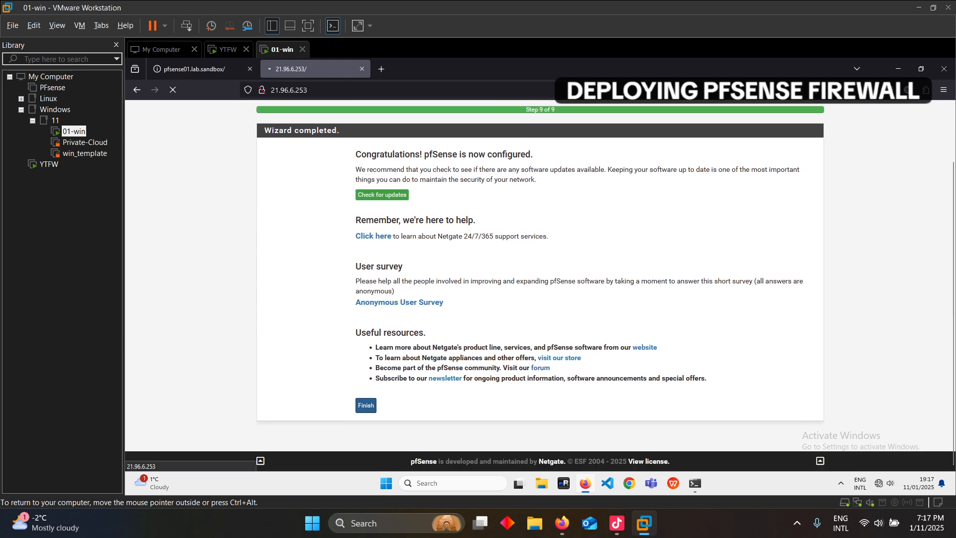
scroll(697, 424, down, 2)
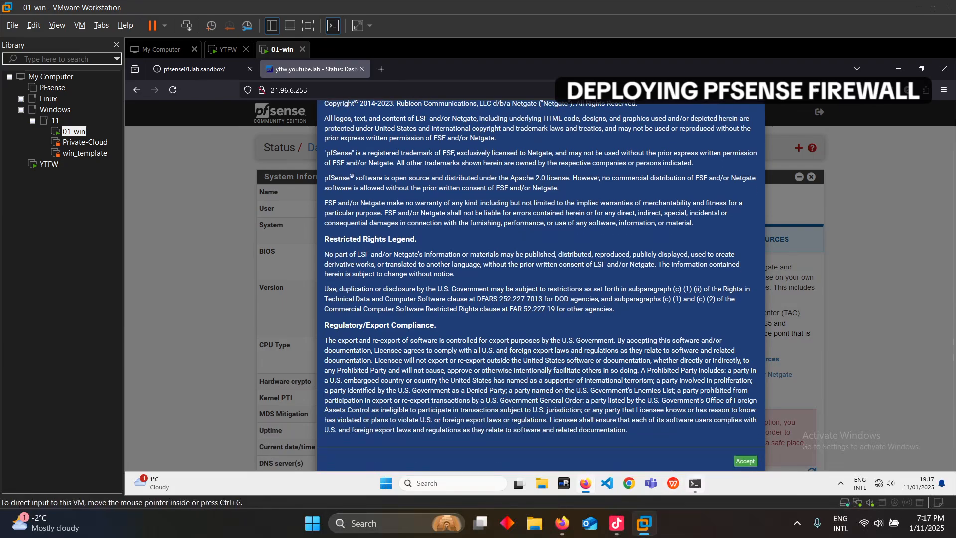
click(743, 456)
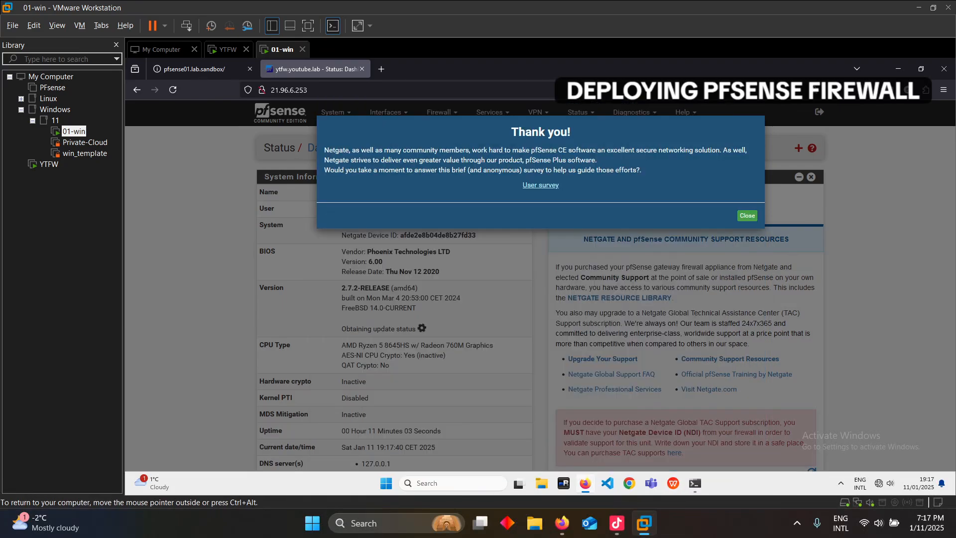
click(746, 215)
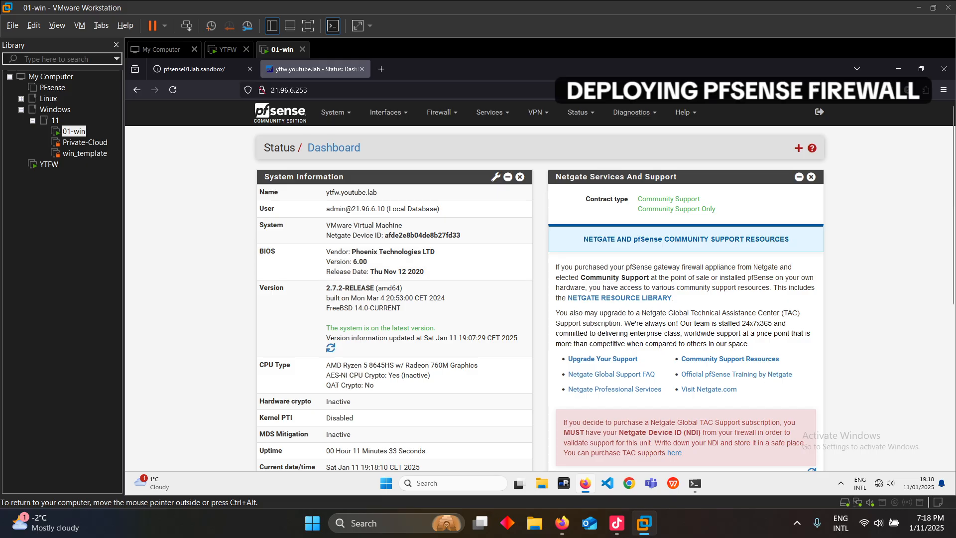
Re-ping 21.96.6.253, which replies, and 8.8.8.8, which doesn't, then return to pfSense
click(695, 484)
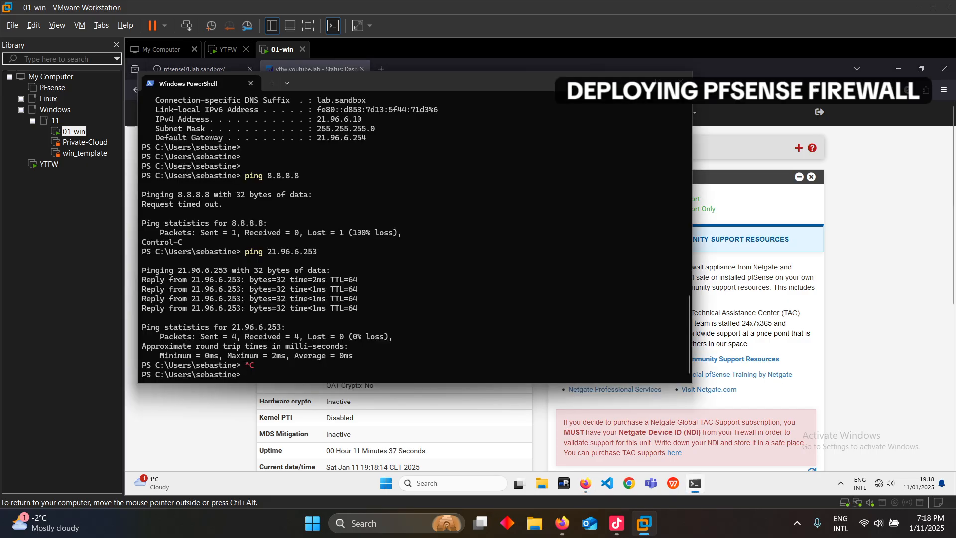
key(Up)
key(Return)
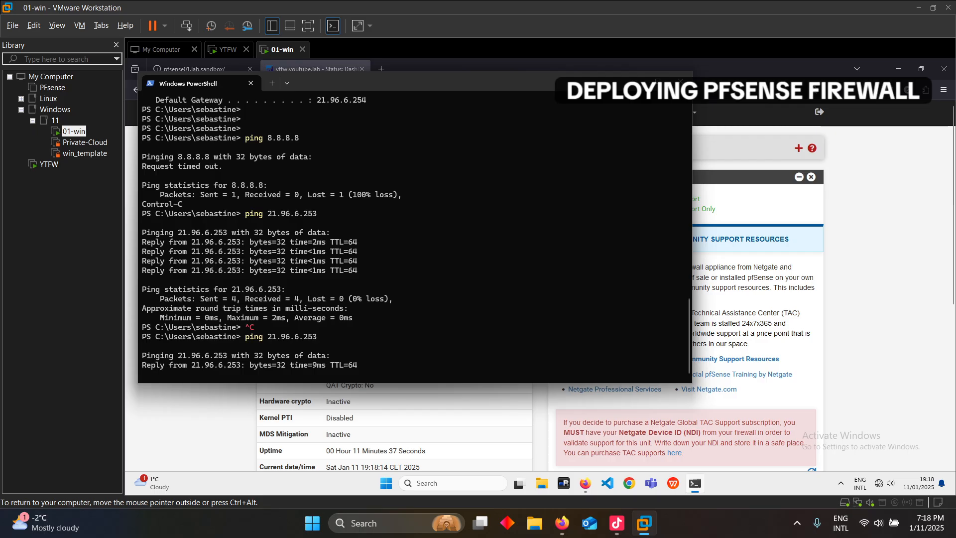
key(ctrl+c)
key(Up)
key(Up)
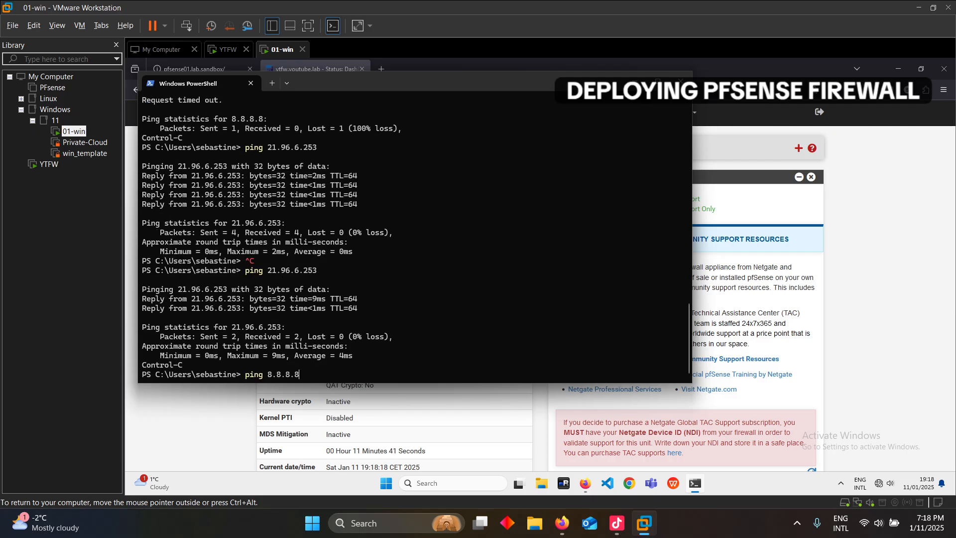
key(Return)
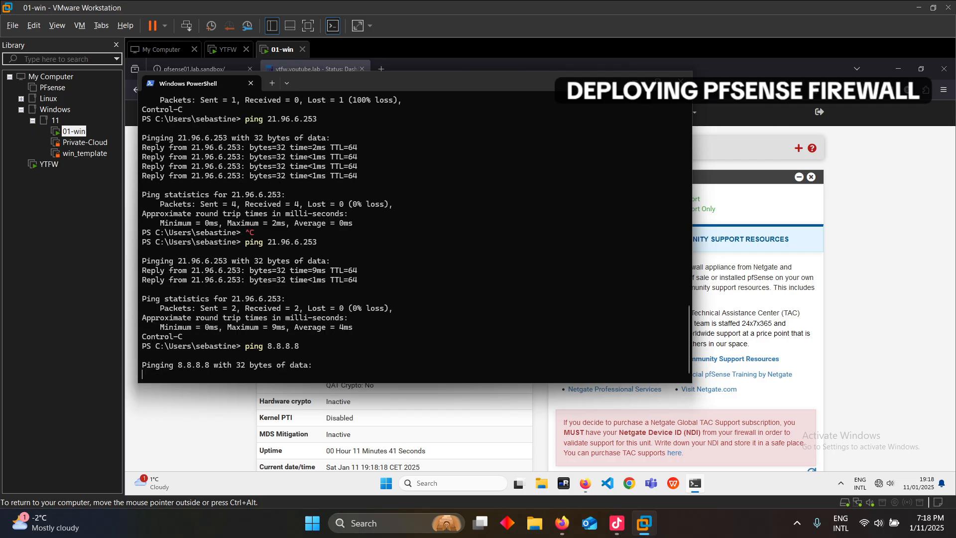
key(ctrl+c)
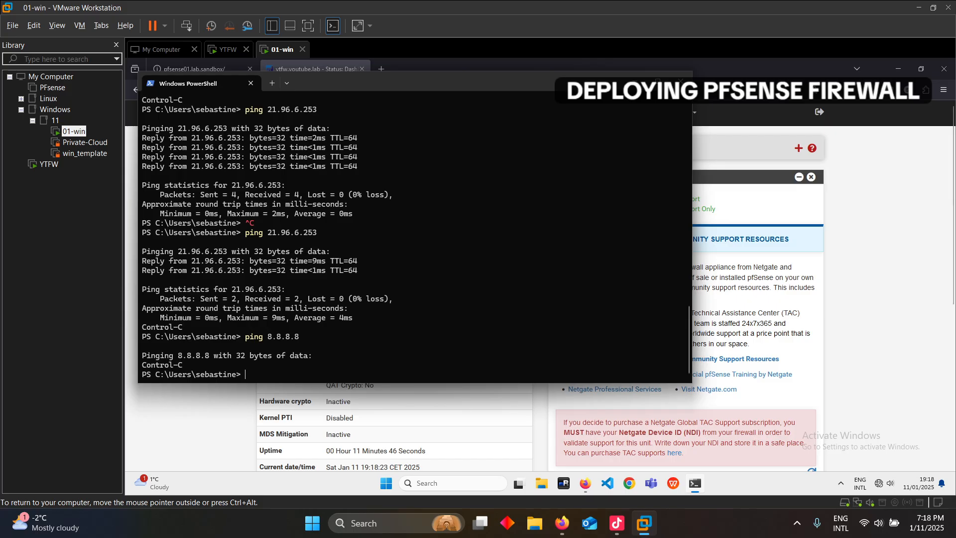
key(alt+Tab)
Check the LAN, WAN and Floating tabs under Firewall > Rules, then browse the Interfaces menu
click(333, 112)
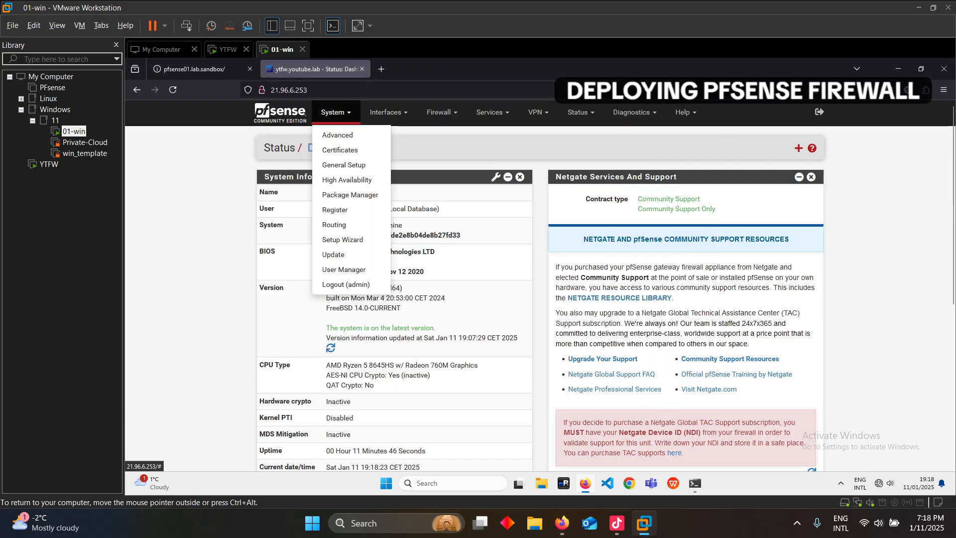
click(441, 112)
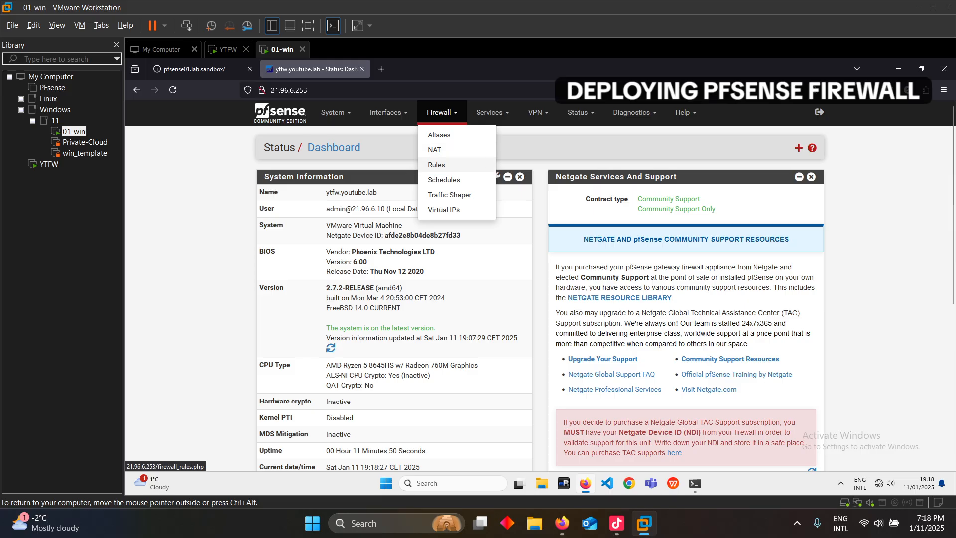
click(436, 165)
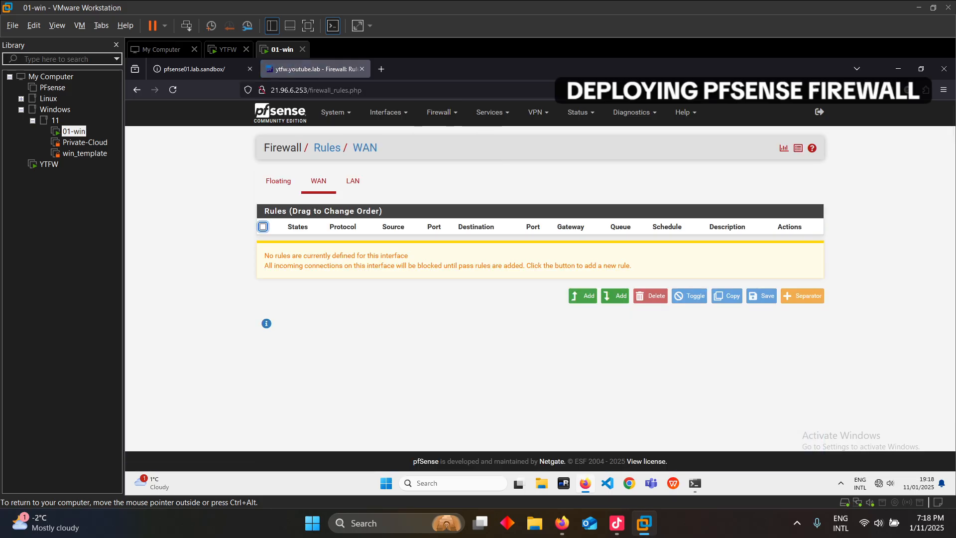
click(353, 181)
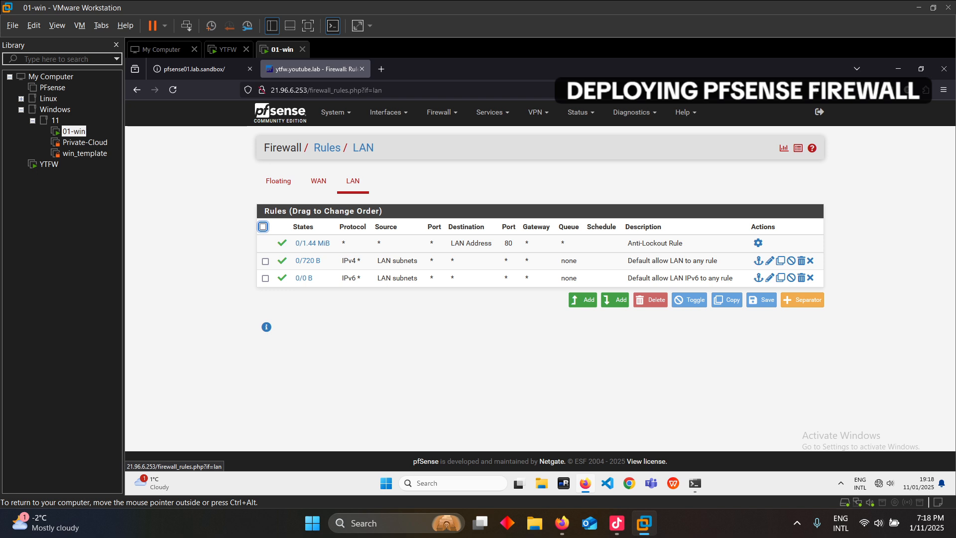
click(319, 181)
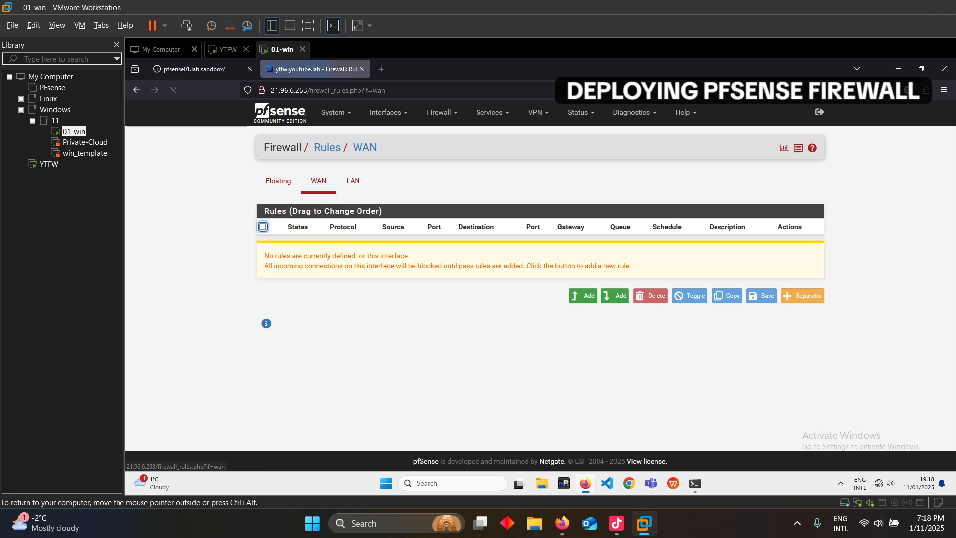
click(279, 181)
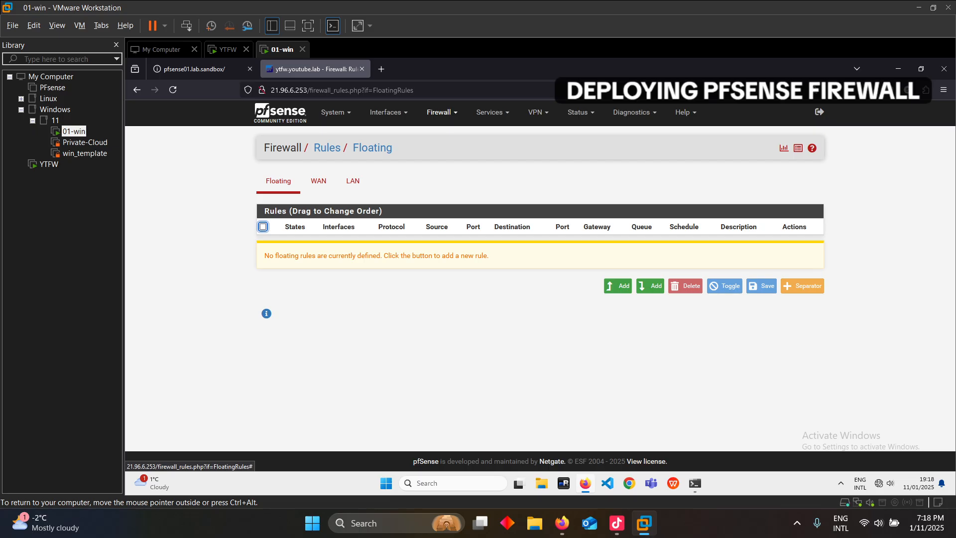
click(440, 112)
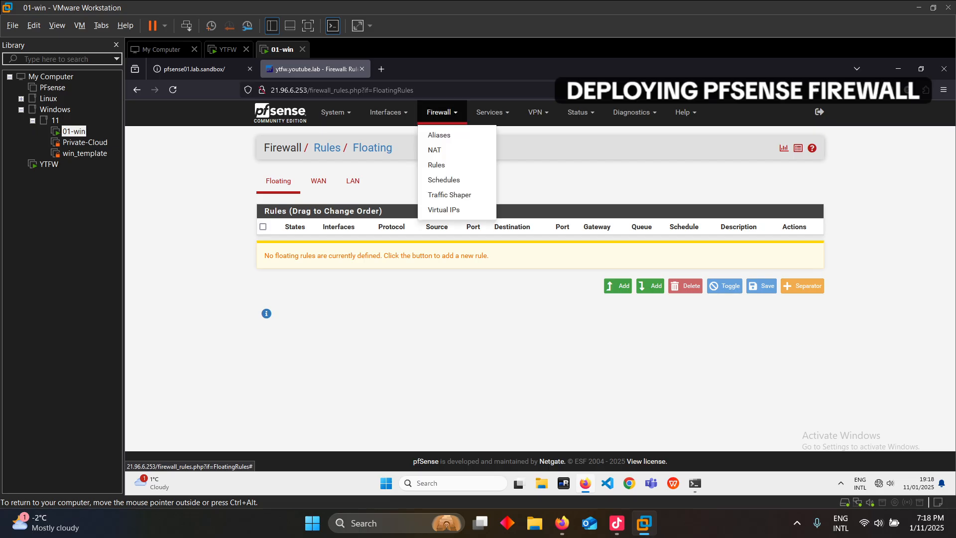
click(388, 112)
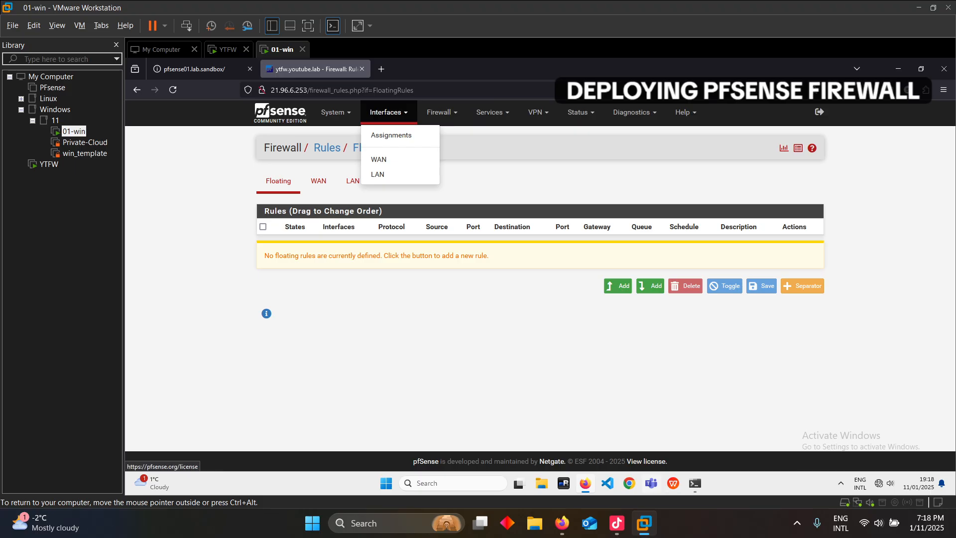
click(695, 483)
Run ipconfig /all, /release and /renew, then ping 8.8.8.8 to get 4 of 4 replies
text(ipconfig /all)
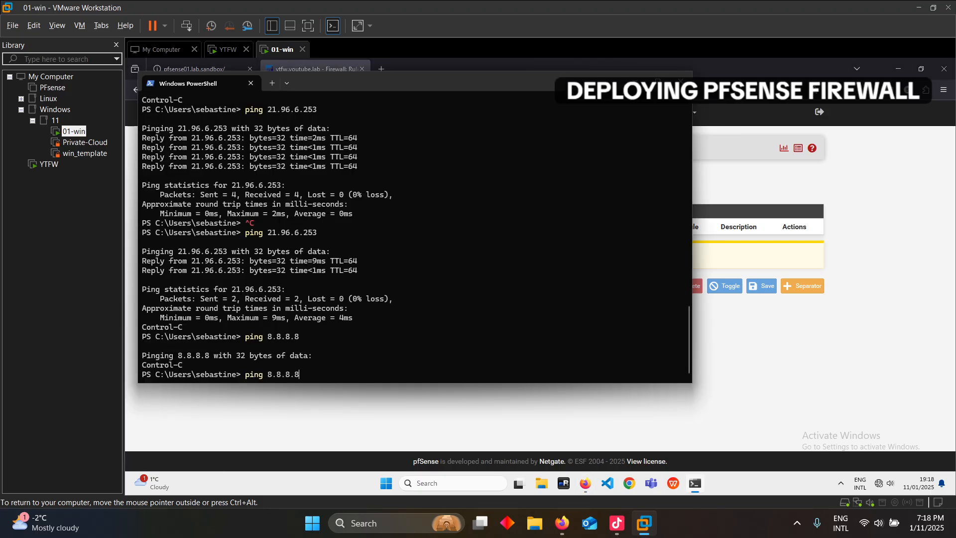
key(Return)
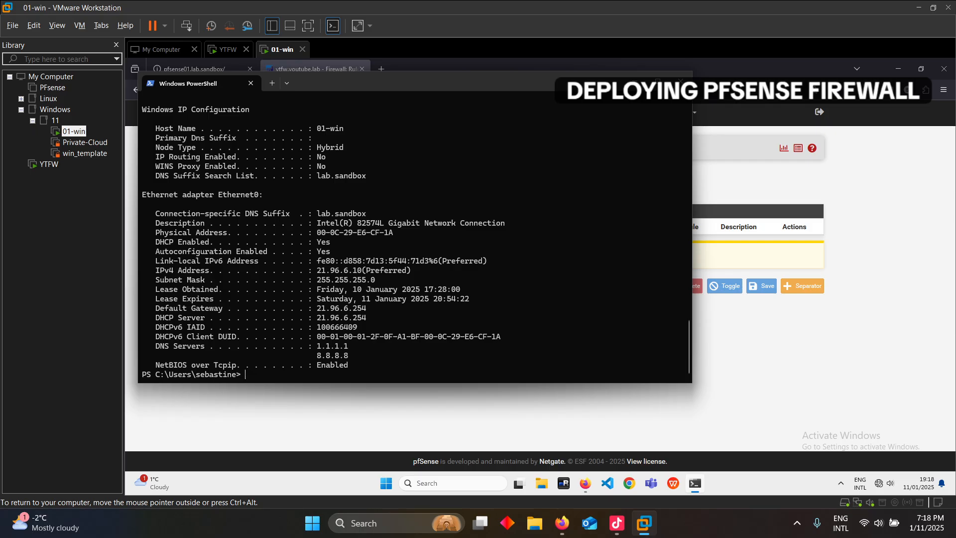
key(Up)
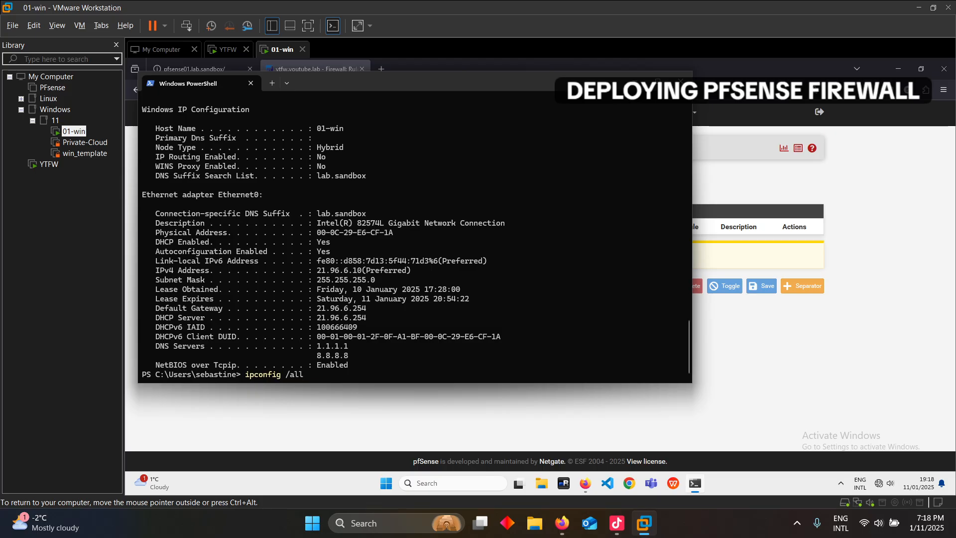
key(Up)
key(Up)
key(Up)
key(Up)
key(Return)
key(Up)
key(Up)
key(Up)
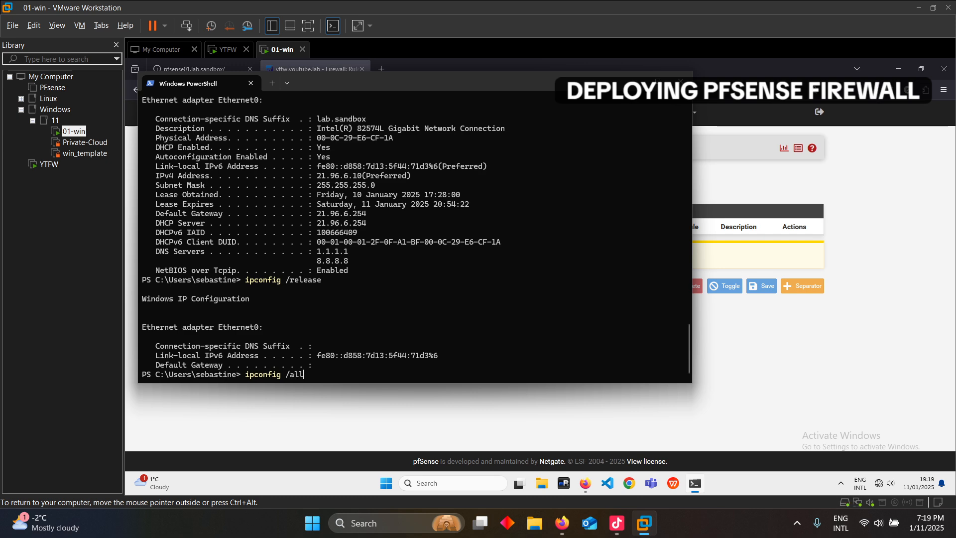
key(Up)
key(Return)
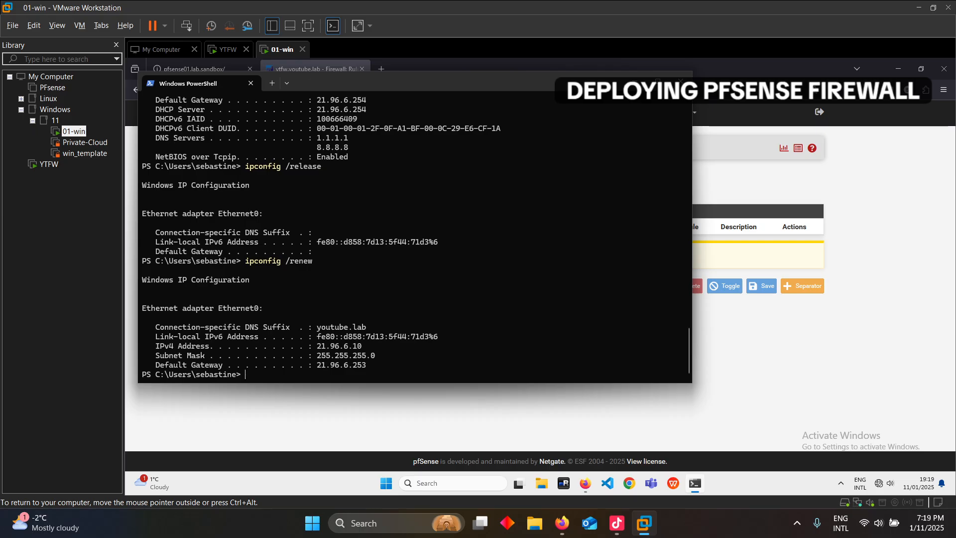
key(Up)
key(Up)
key(Up)
key(Up)
key(Return)
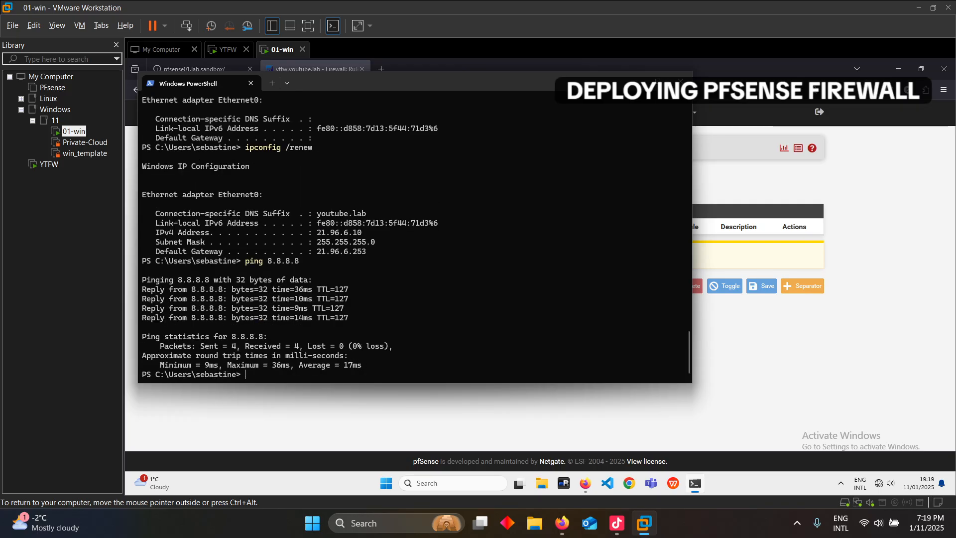
key(ctrl+c)
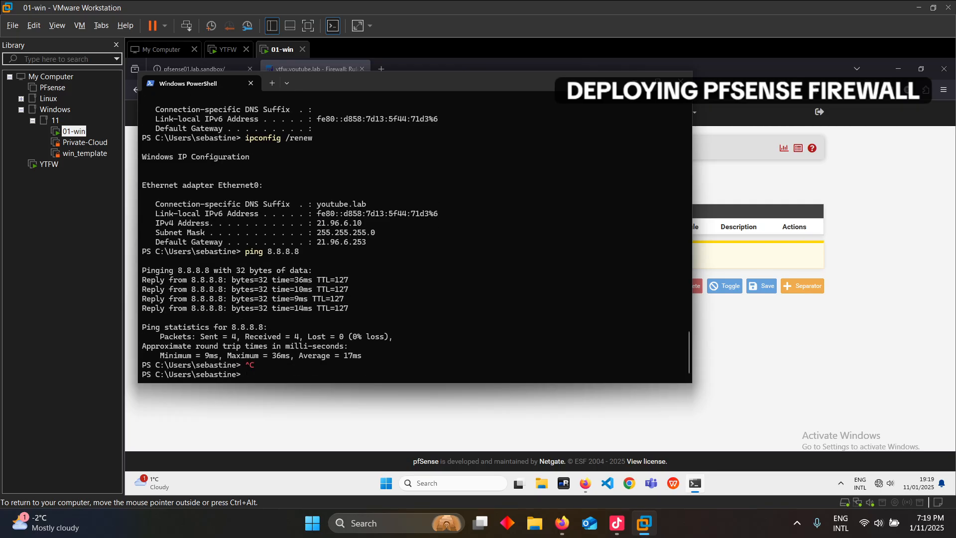
Open YouTube in a new Firefox tab, see it offline, then go back to the pfSense rules tab
click(414, 65)
click(381, 69)
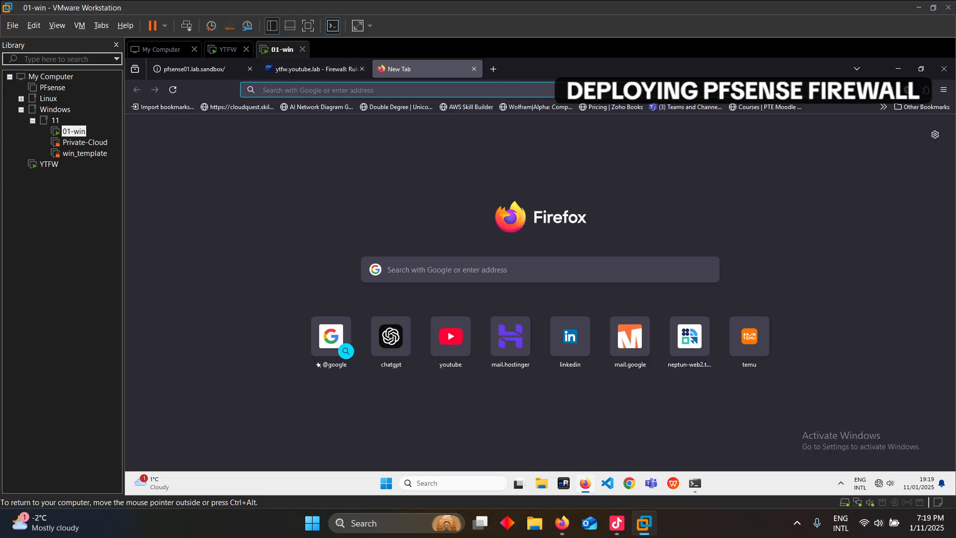
click(451, 336)
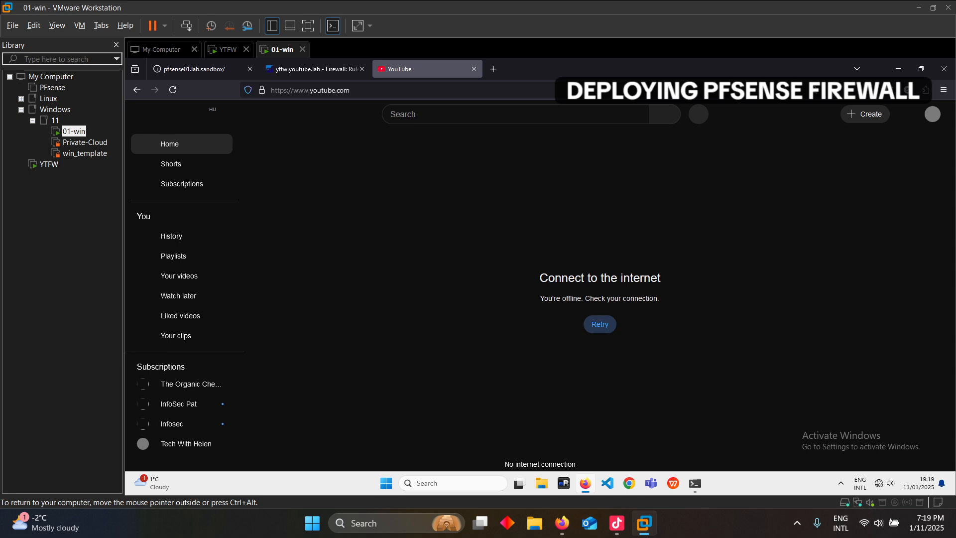
click(321, 69)
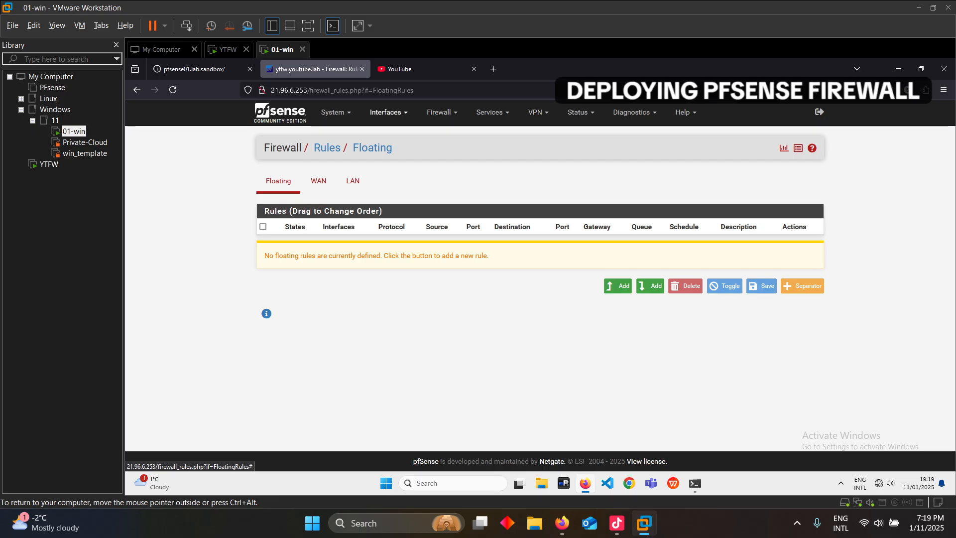
Enter DNS servers 1.1.1.1 and 8.8.8.8 in the LAN DHCP Server settings, then save and apply
click(492, 112)
click(497, 180)
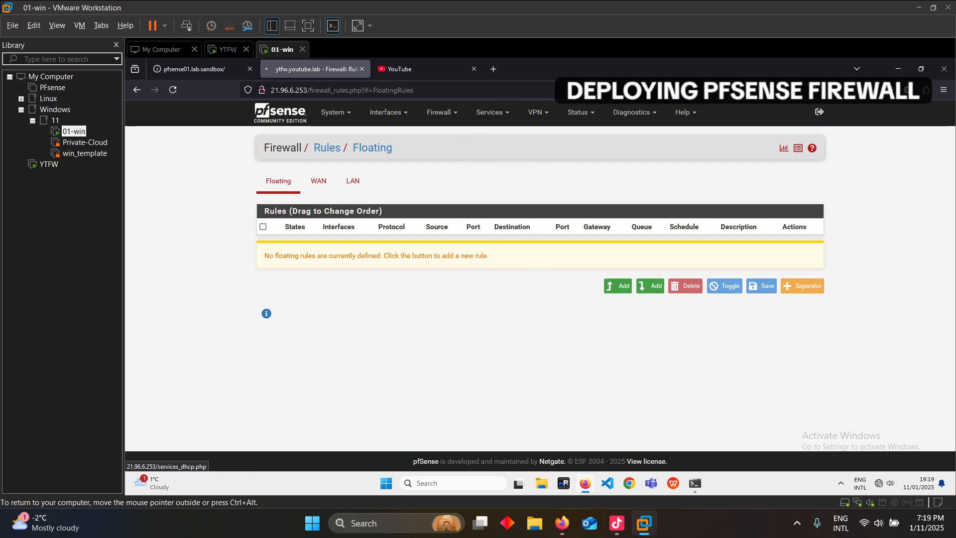
scroll(540, 287, down, 8)
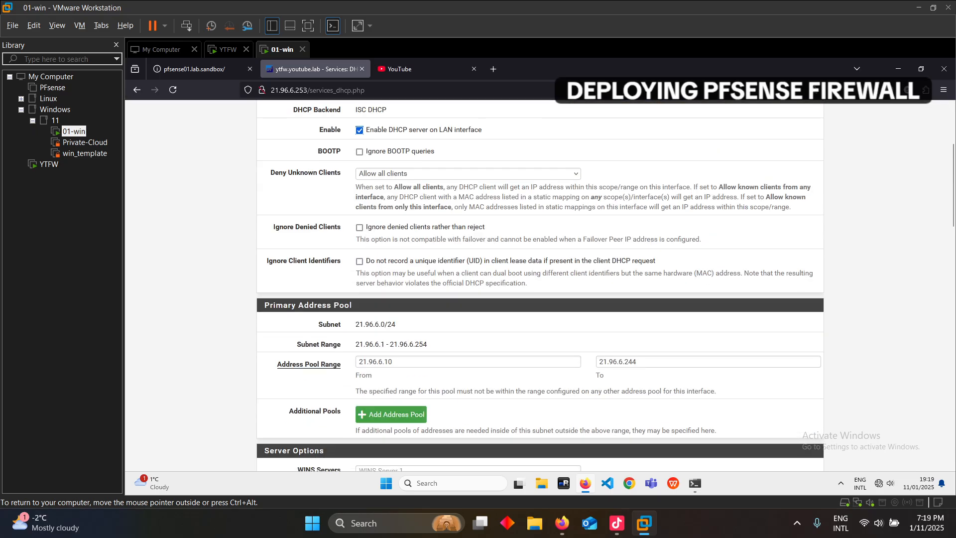
scroll(540, 286, down, 2)
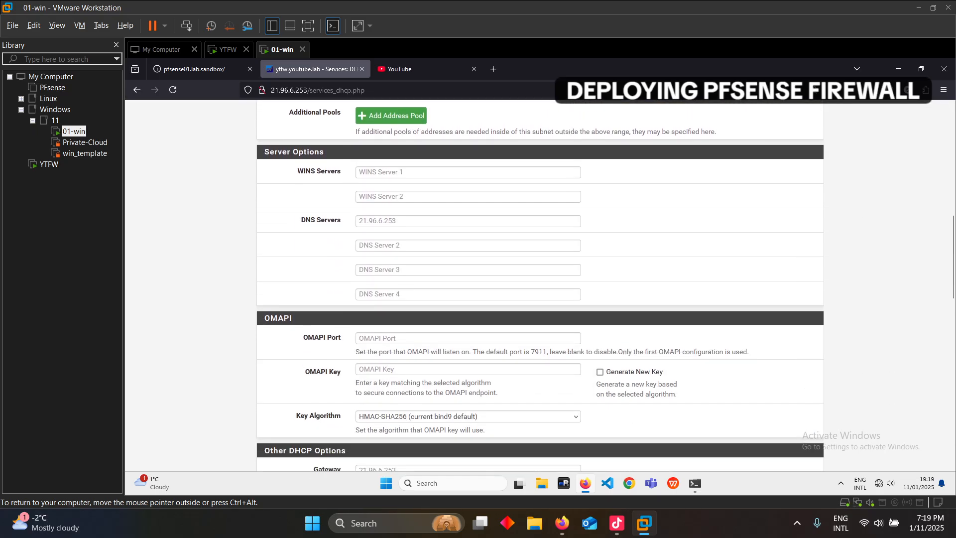
click(468, 221)
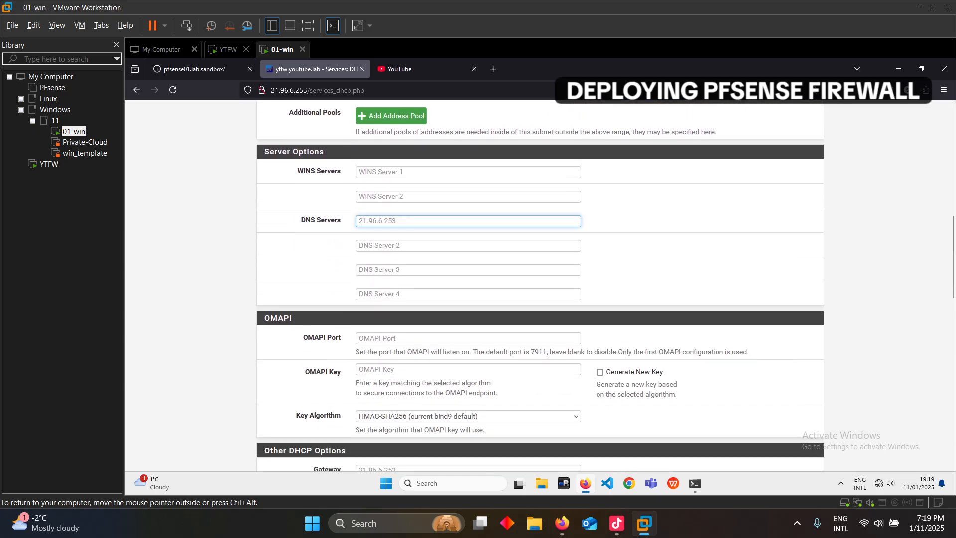
text(1.1.1.1)
click(468, 245)
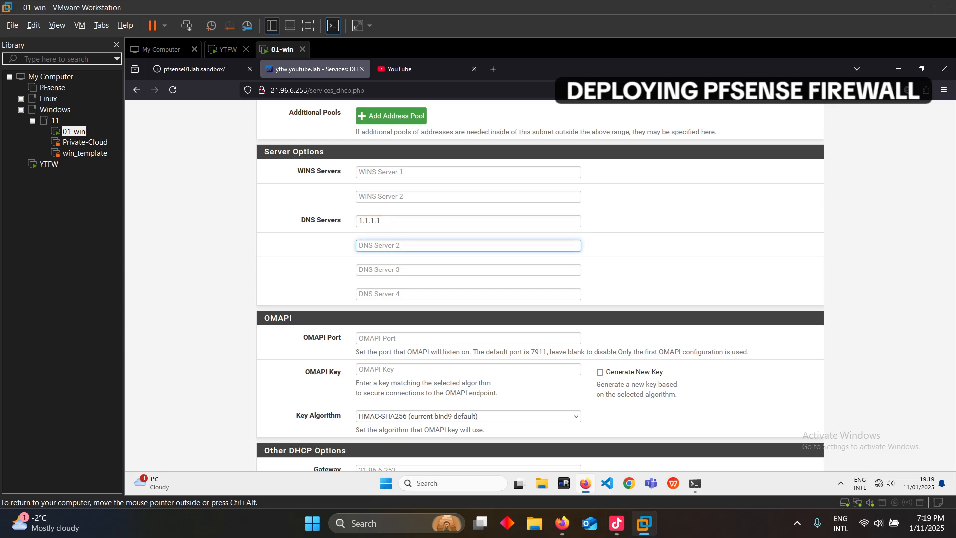
text(8.8.8.8)
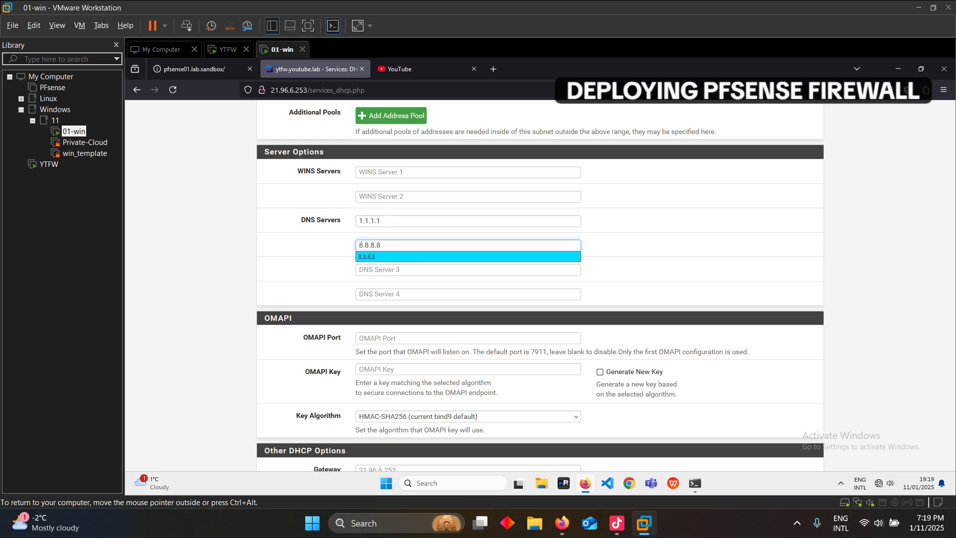
scroll(541, 283, down, 15)
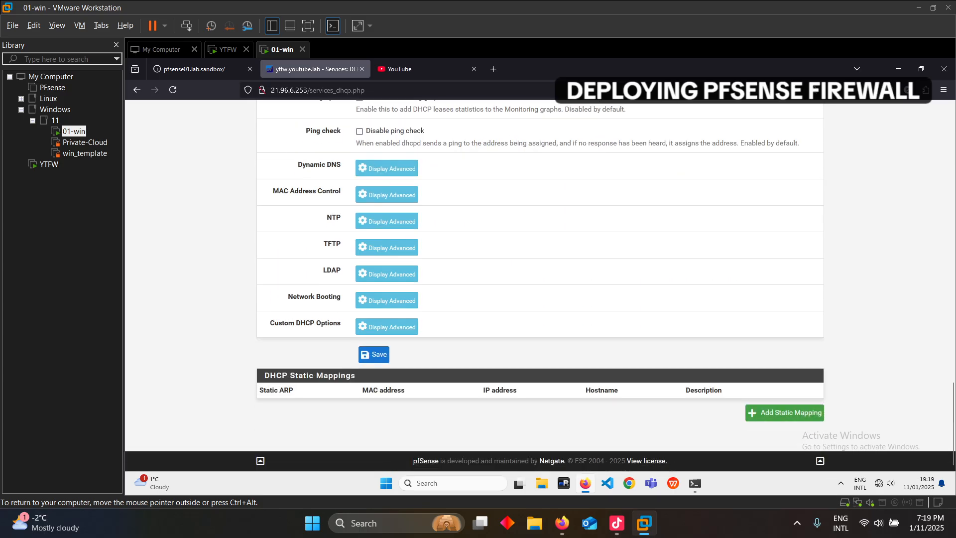
click(373, 354)
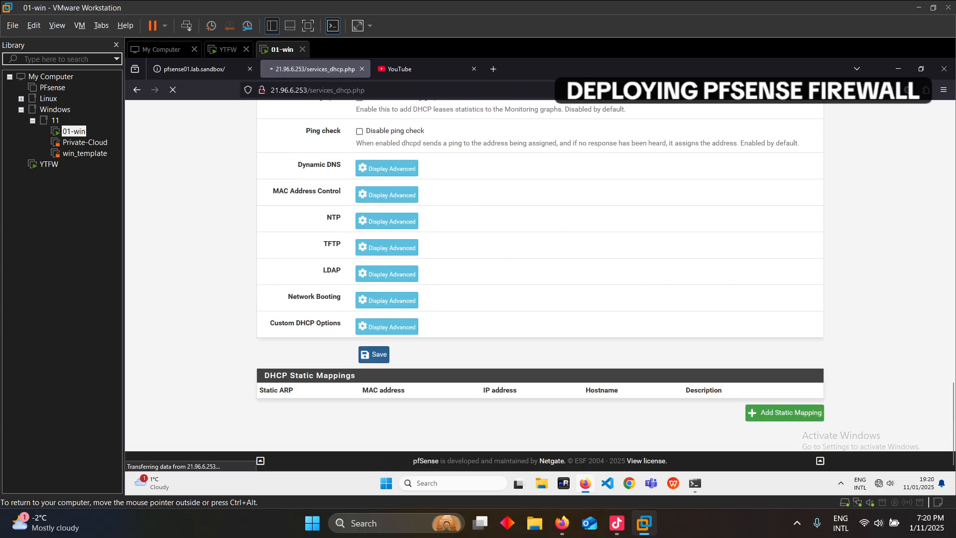
click(785, 188)
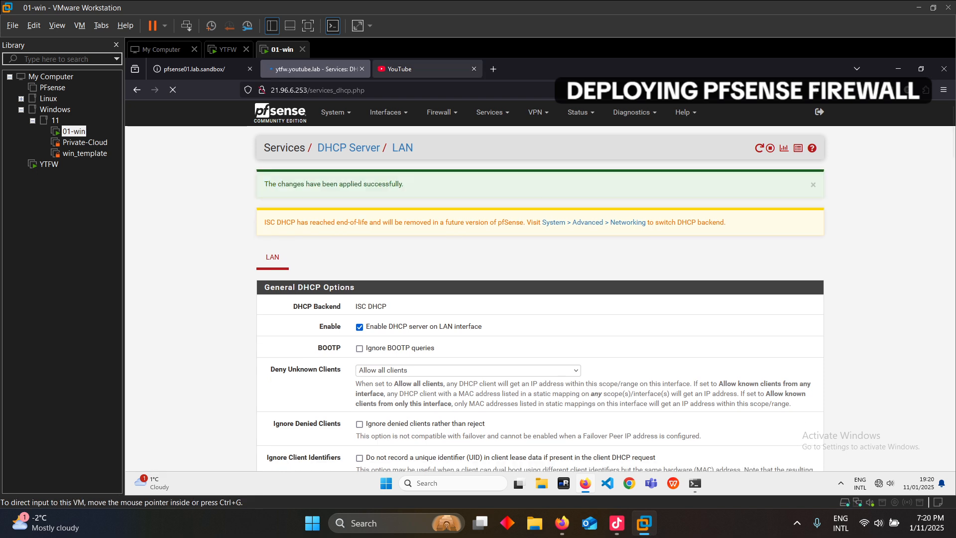
click(421, 69)
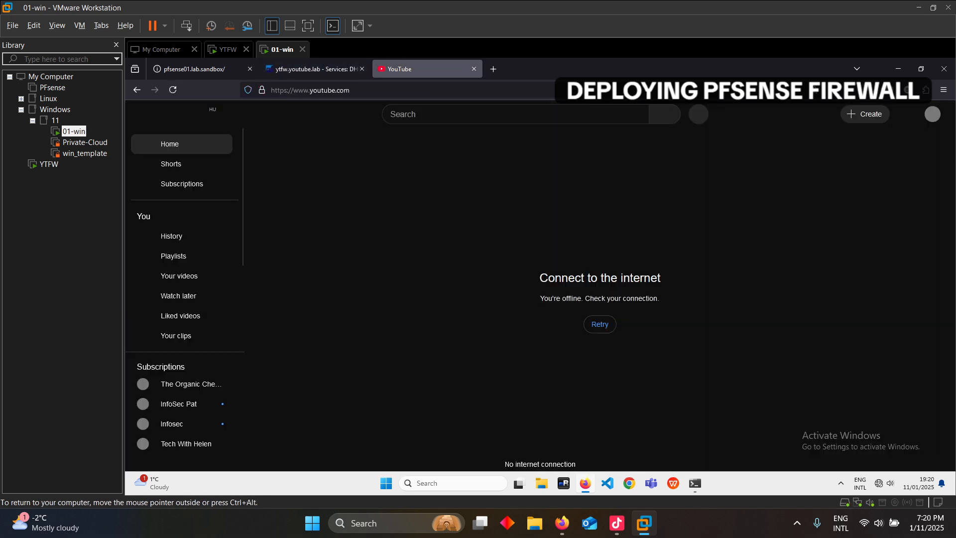
Retry loading the offline YouTube page, then return to the pfSense LAN DHCP Server tab
click(173, 90)
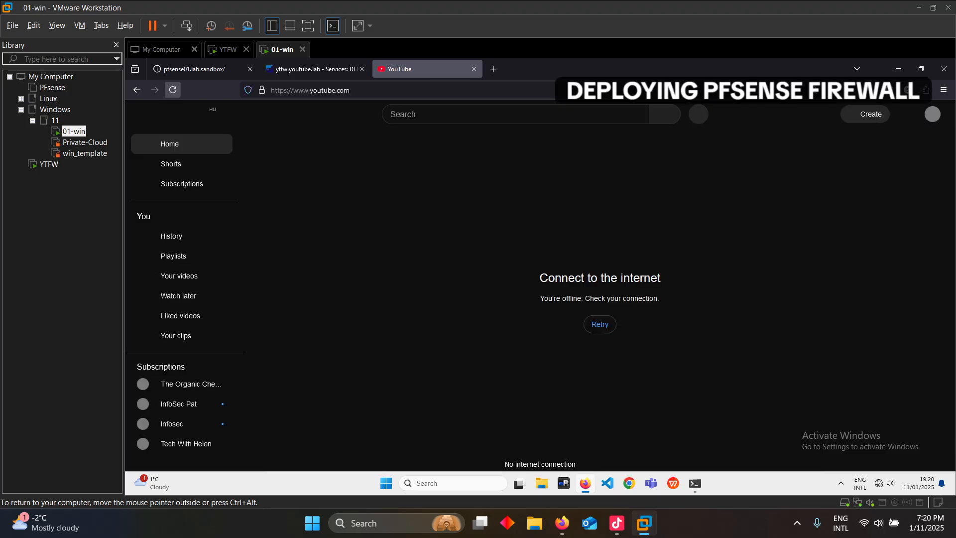
click(600, 325)
click(314, 69)
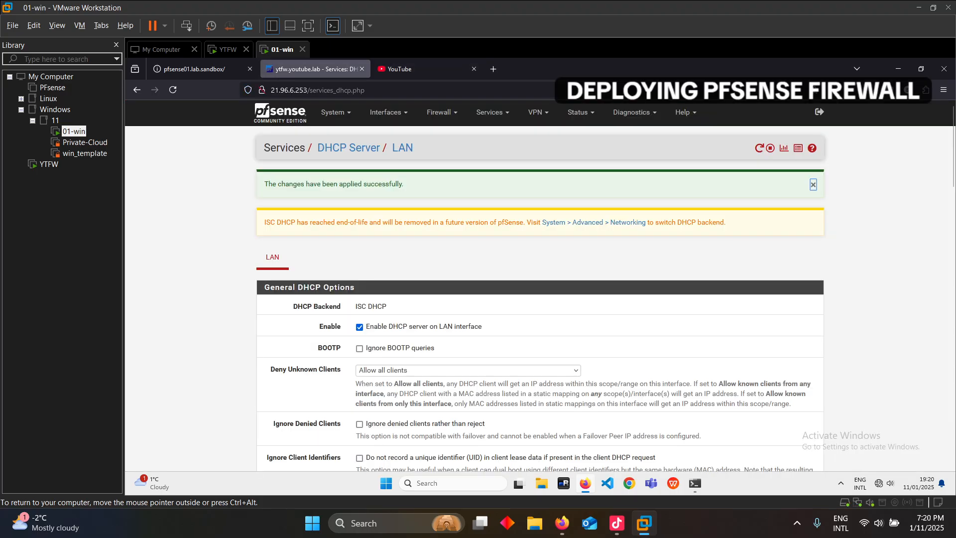
Review the DHCP options, including DNS servers 1.1.1.1 and 8.8.8.8, and reload with Resend
scroll(541, 285, down, 4)
scroll(540, 285, down, 5)
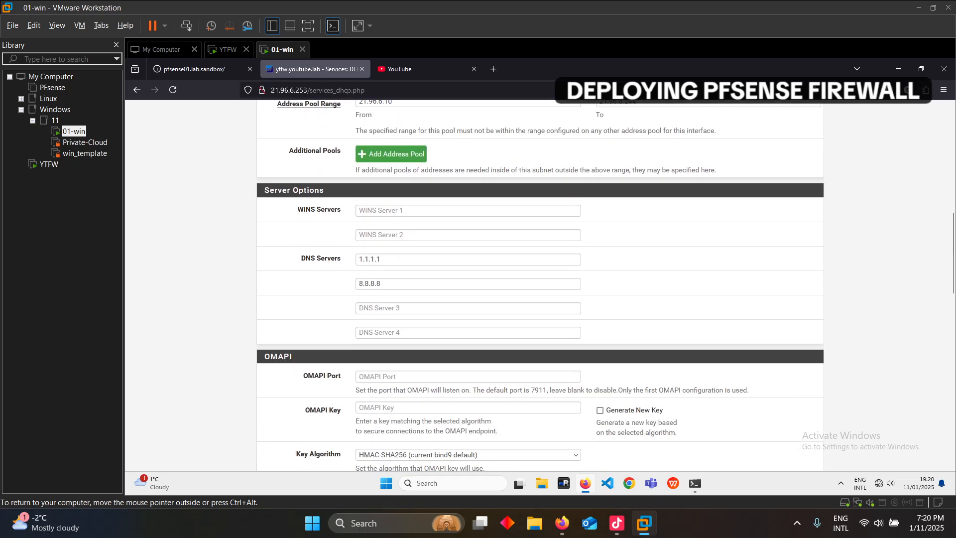
scroll(540, 285, up, 6)
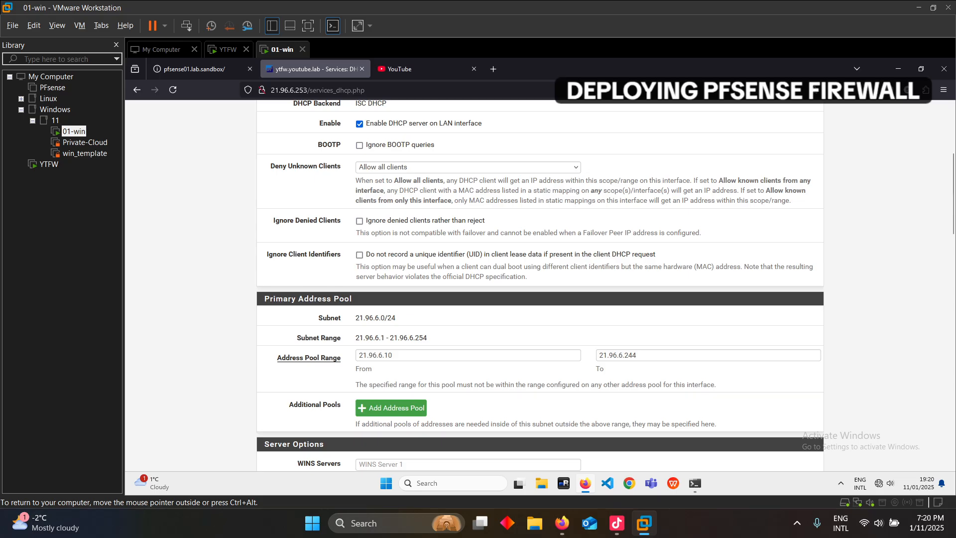
scroll(540, 285, up, 3)
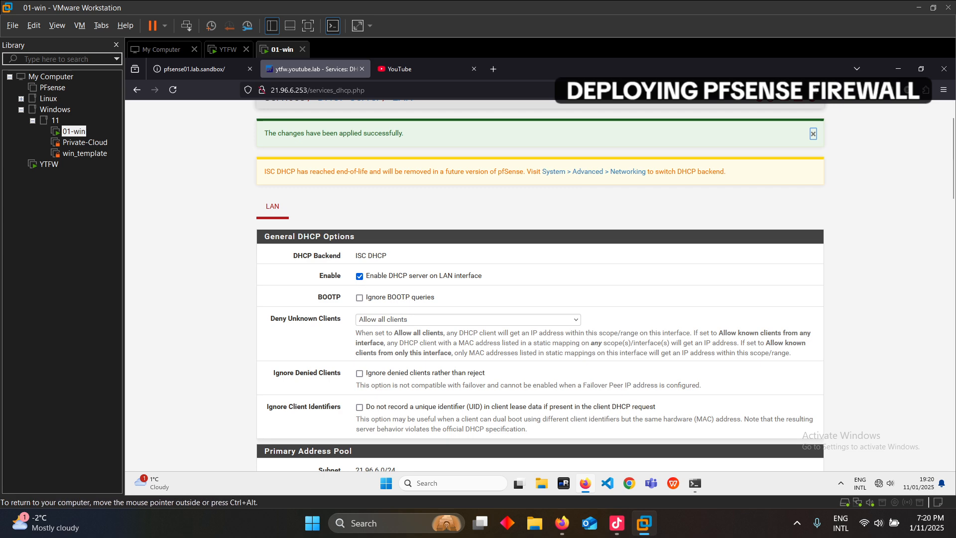
scroll(540, 286, down, 15)
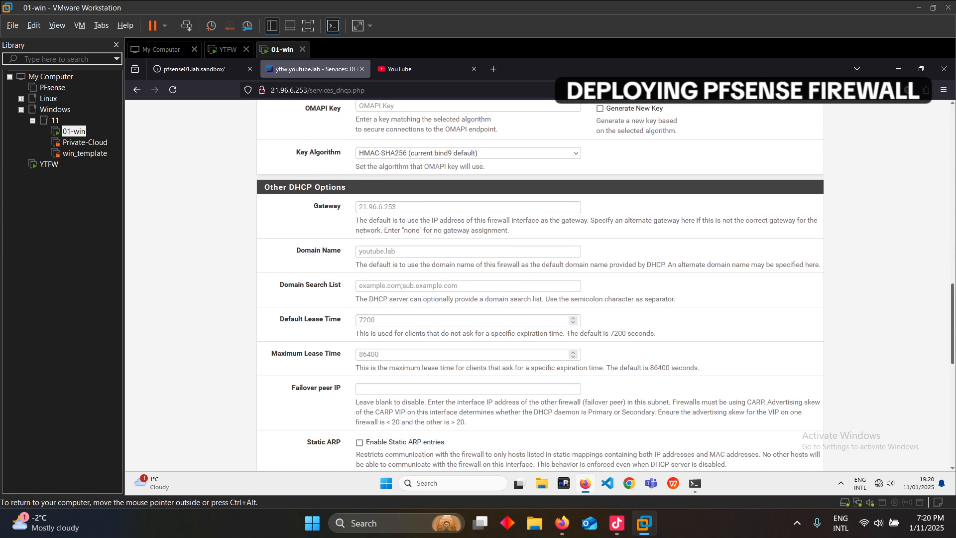
scroll(540, 286, down, 7)
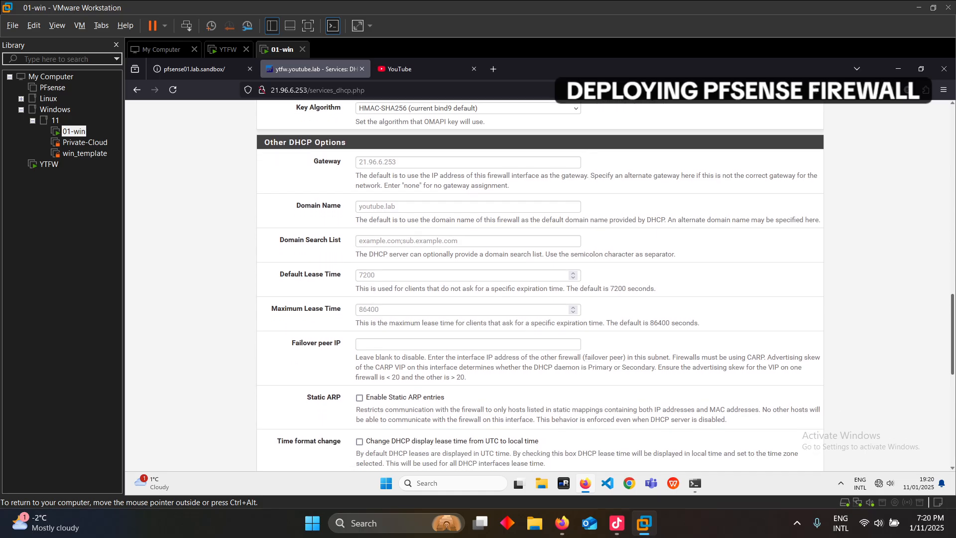
drag(952, 406, 952, 117)
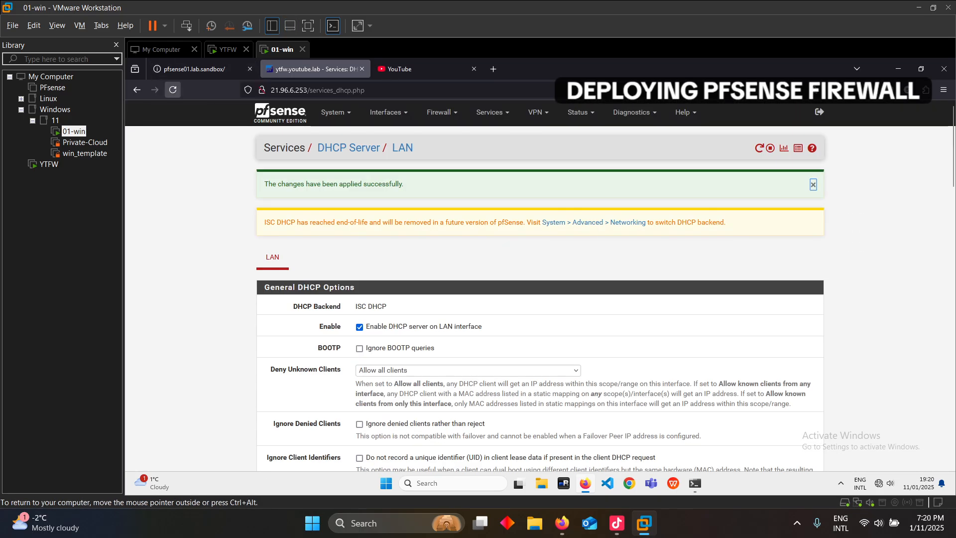
click(173, 90)
key(Return)
Close the old pfsense01.lab.sandbox tab and bring up the guest's Network and Internet settings
click(250, 69)
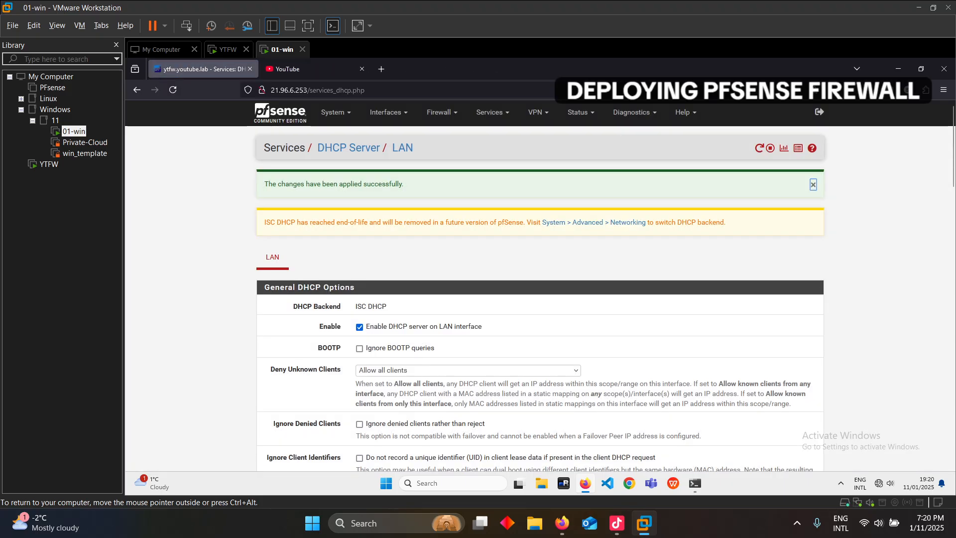
click(884, 483)
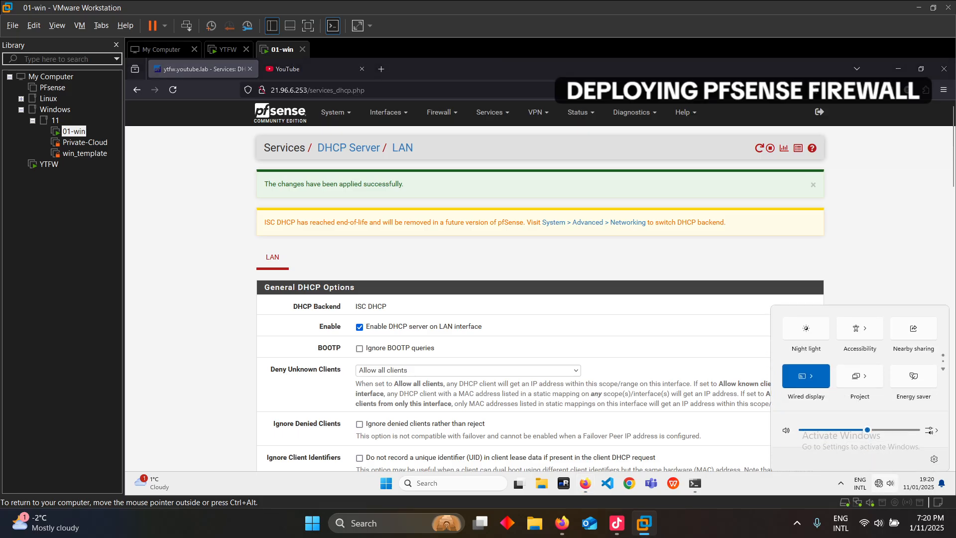
right_click(878, 483)
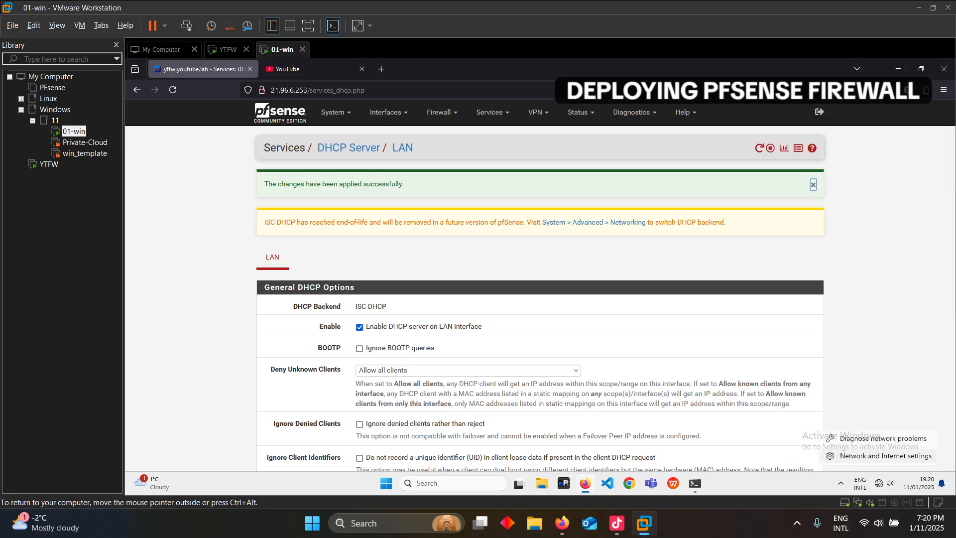
click(886, 456)
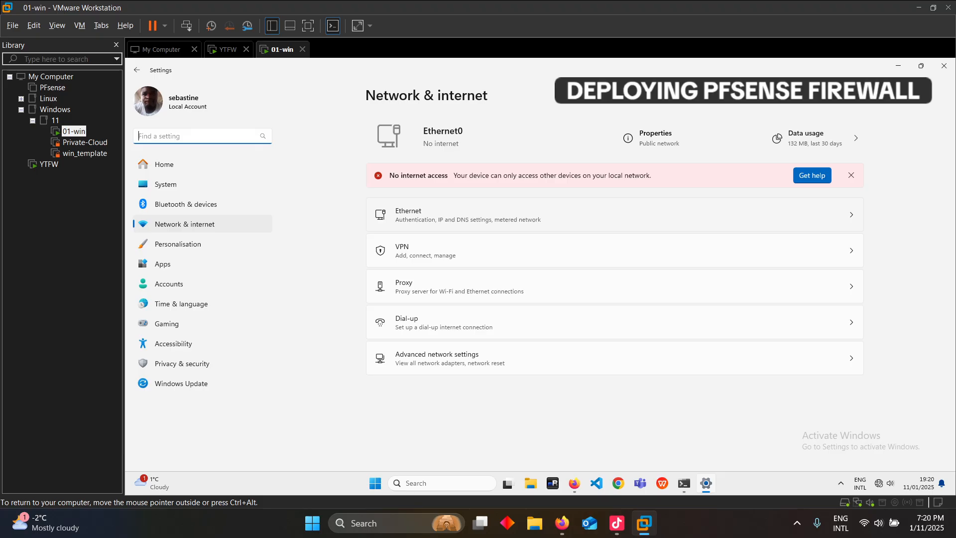
Verify Ethernet leased 21.96.6.10 with gateway and DNS 21.96.6.253, check advanced settings, minimize Settings
click(547, 215)
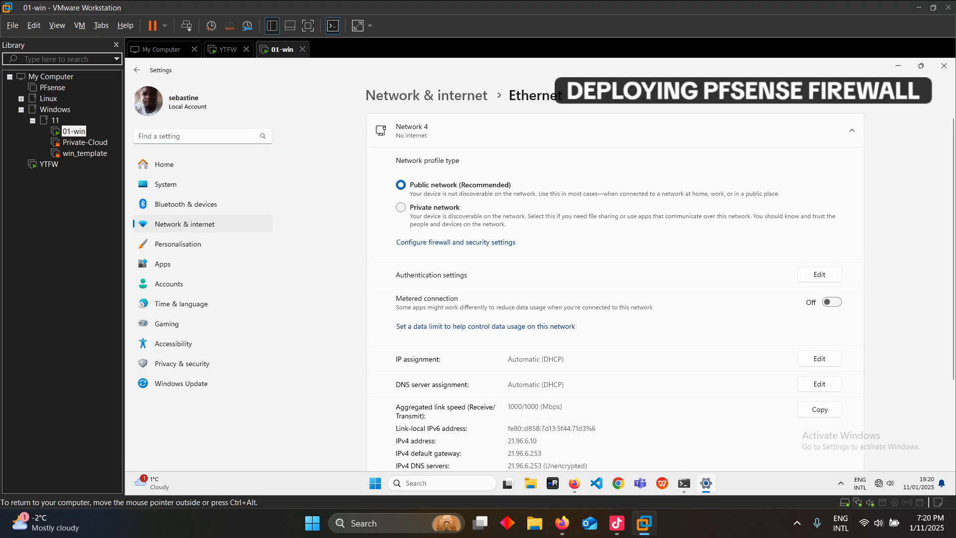
scroll(615, 292, down, 2)
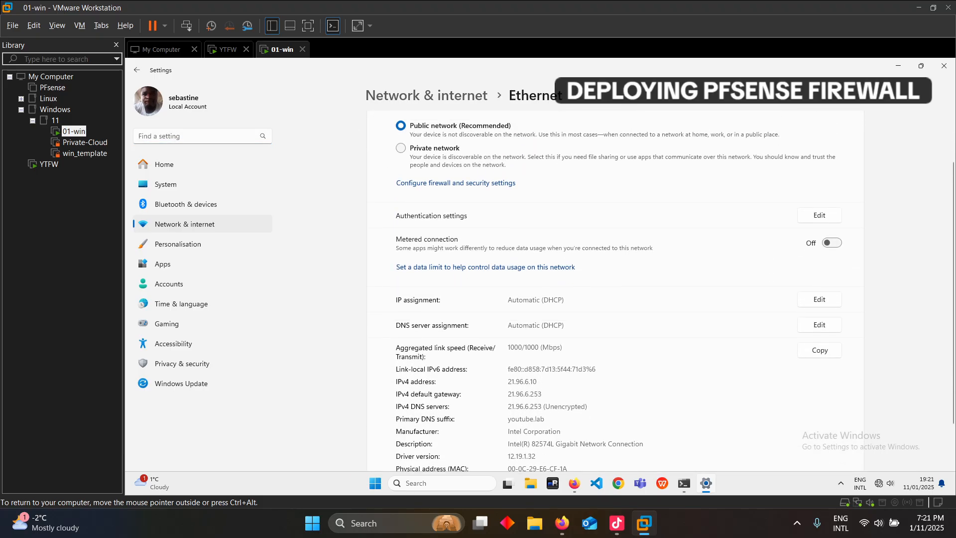
scroll(615, 292, down, 2)
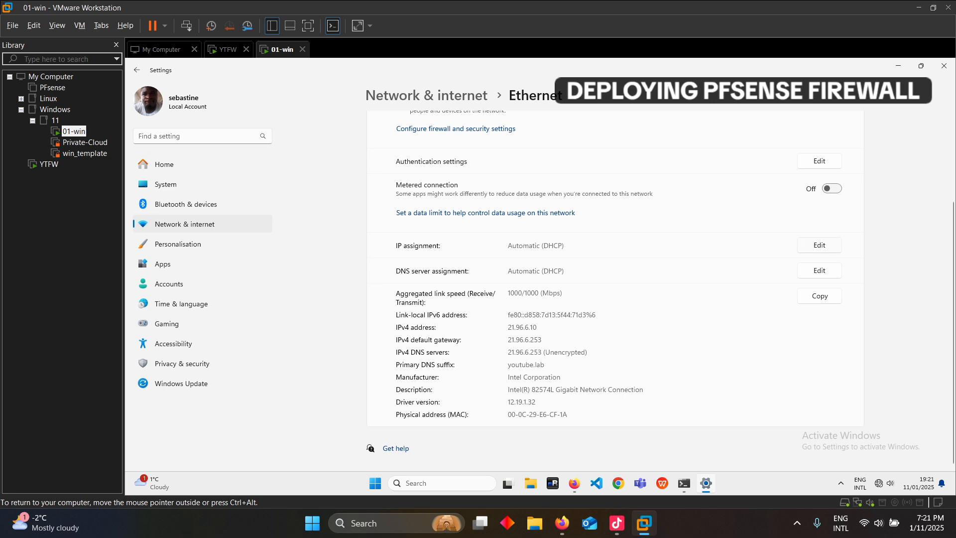
click(426, 95)
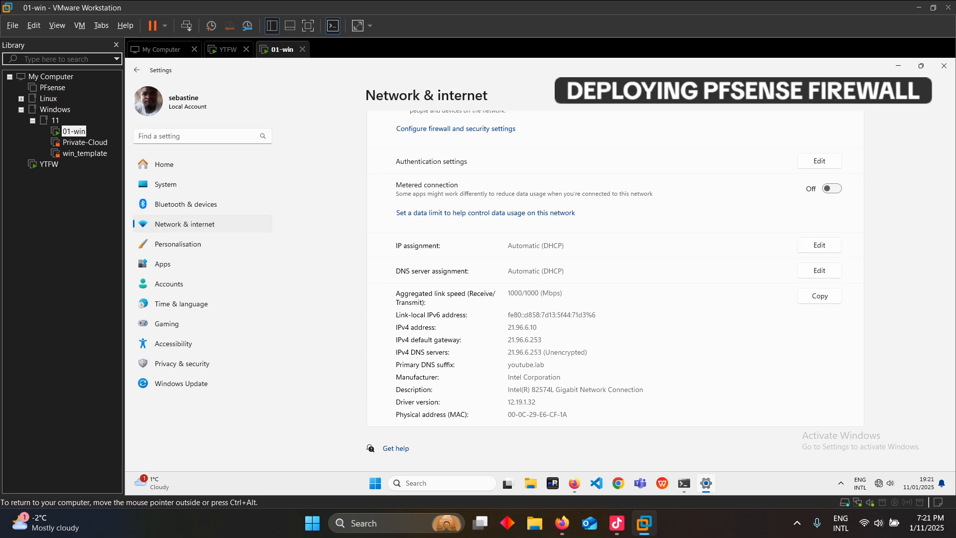
click(450, 358)
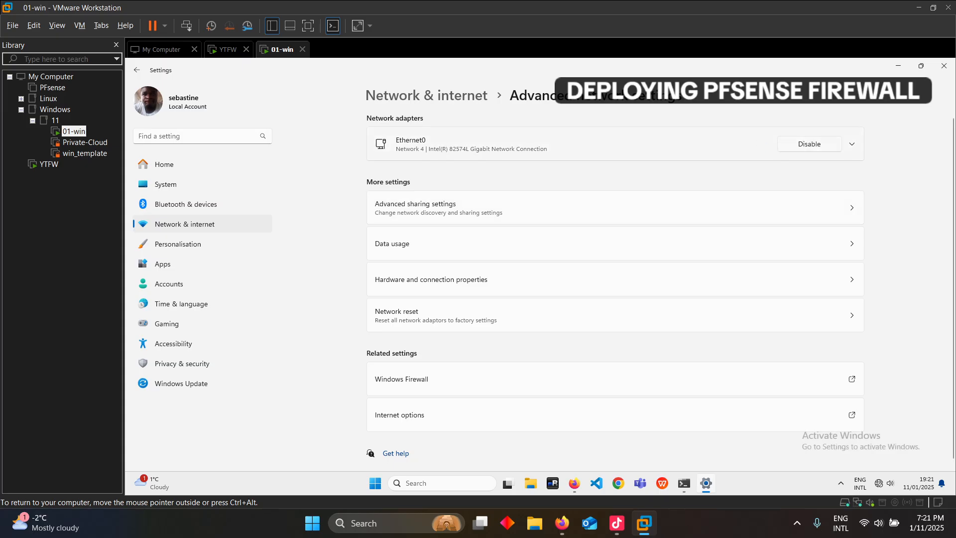
click(898, 66)
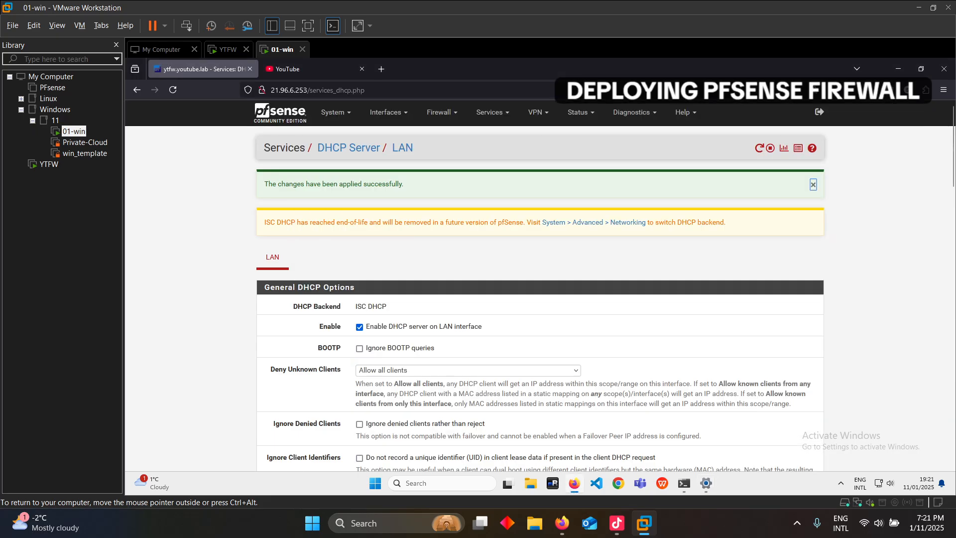
On YouTube, play the first recommended premiere, then view the account's own channel page
click(298, 68)
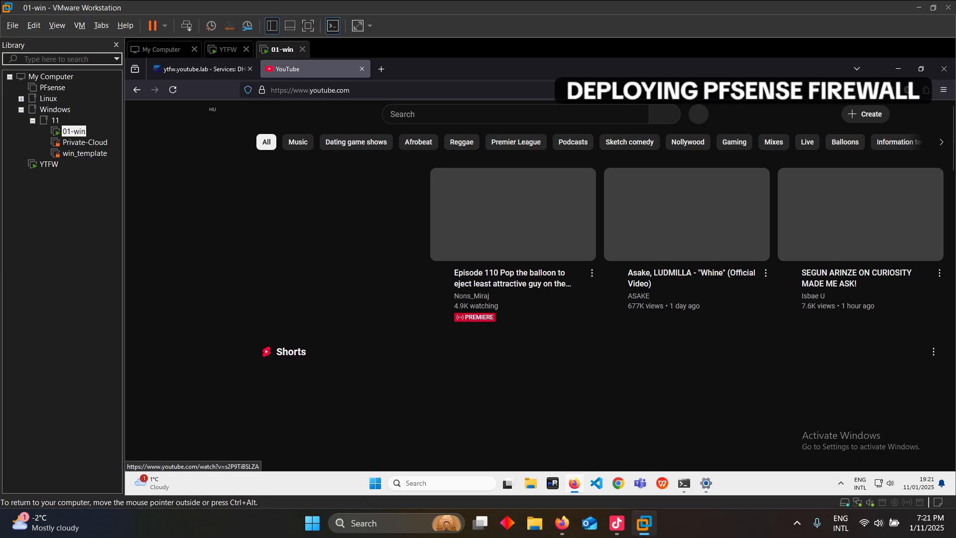
click(686, 214)
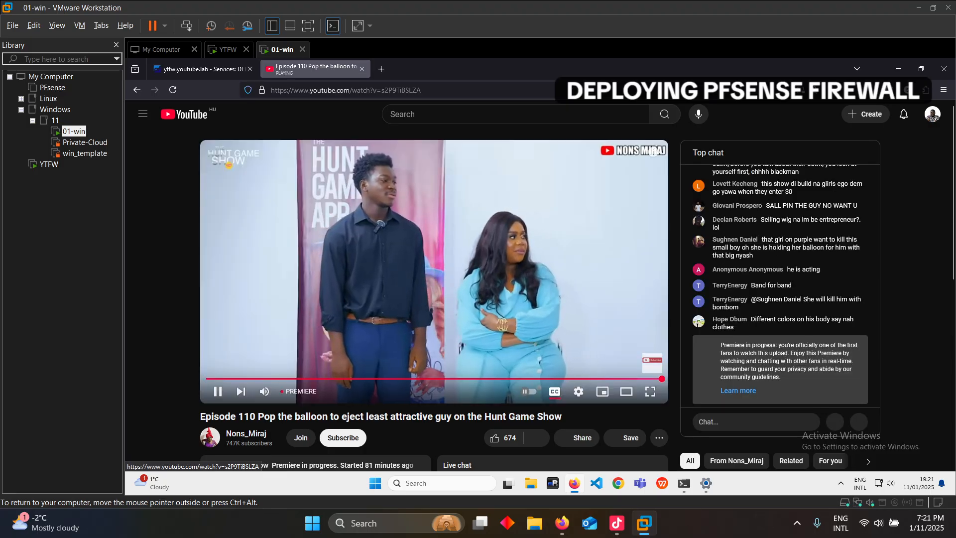
click(933, 114)
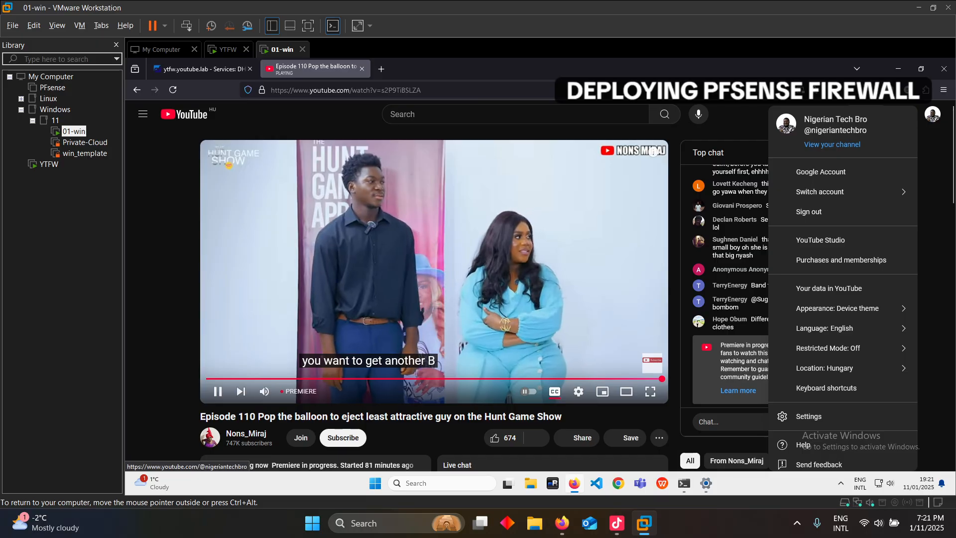
click(832, 144)
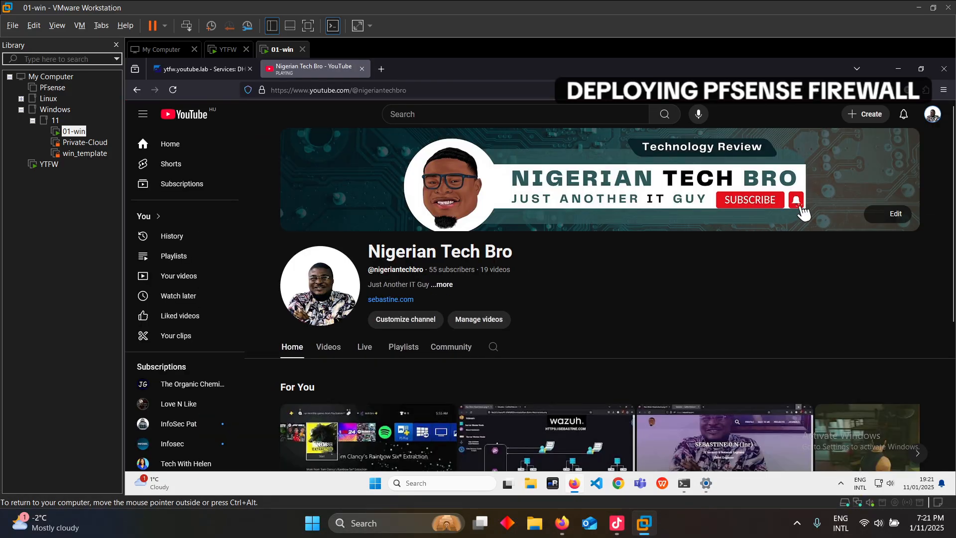
scroll(803, 212, down, 1)
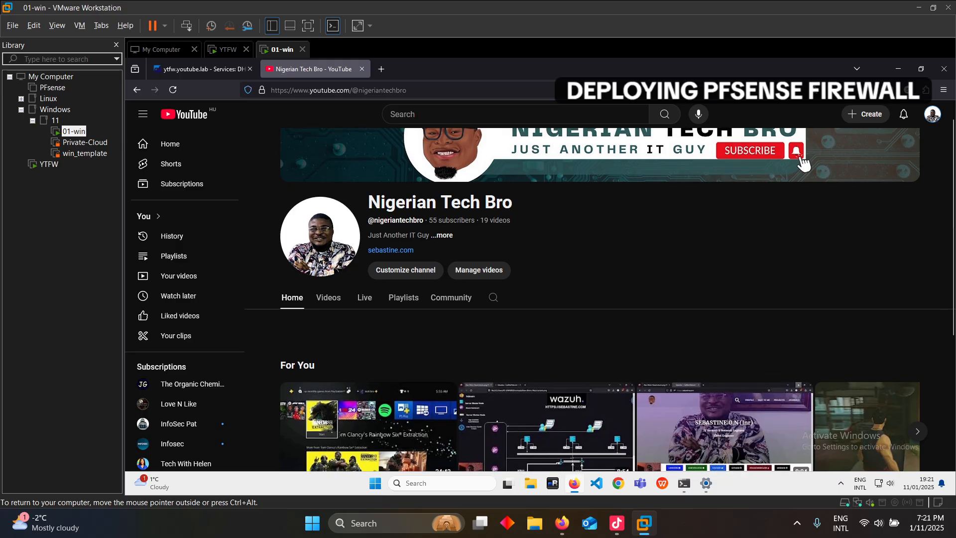
scroll(803, 211, up, 1)
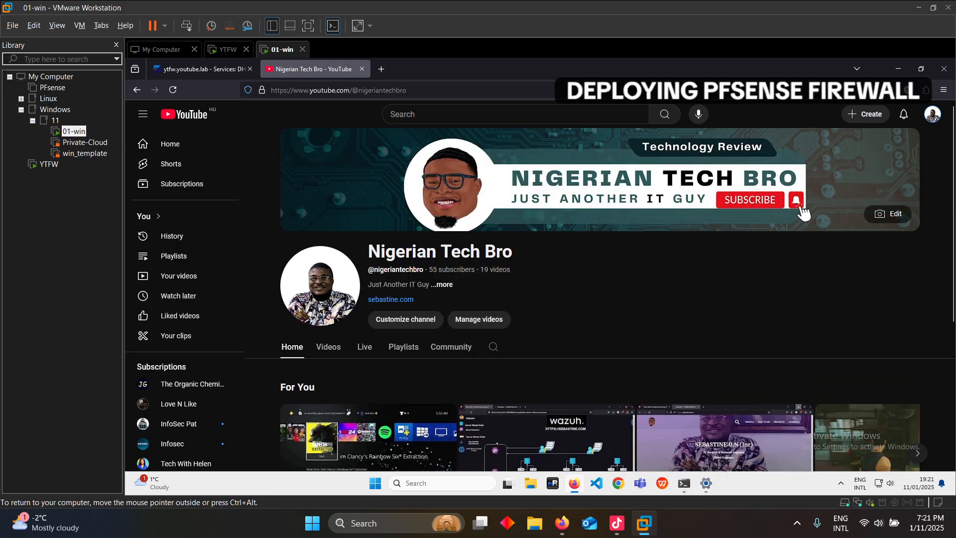
Close the YouTube tab and load the pfSense Status Dashboard for ytfw.youtube.lab
click(361, 68)
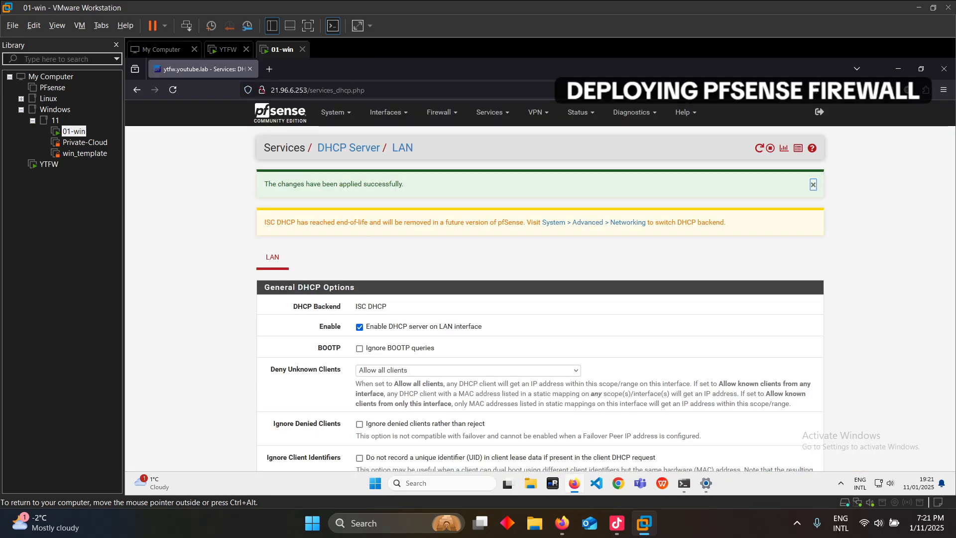
click(280, 112)
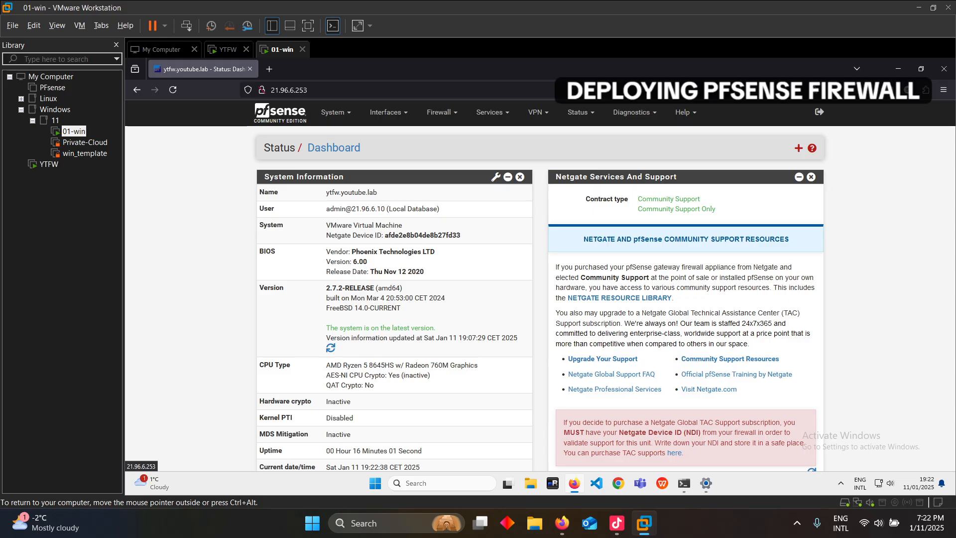
key(alt+Tab)
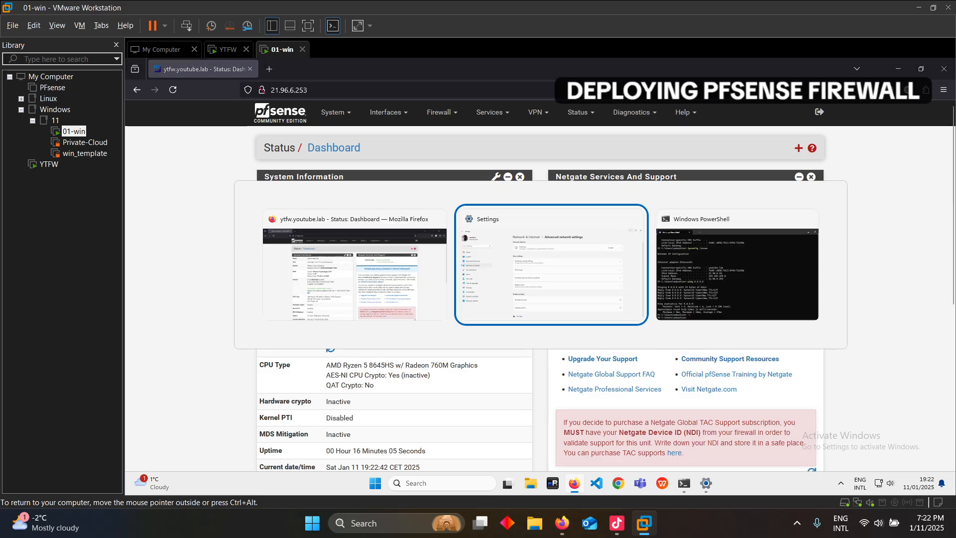
key(alt+Tab)
key(alt+Tab)
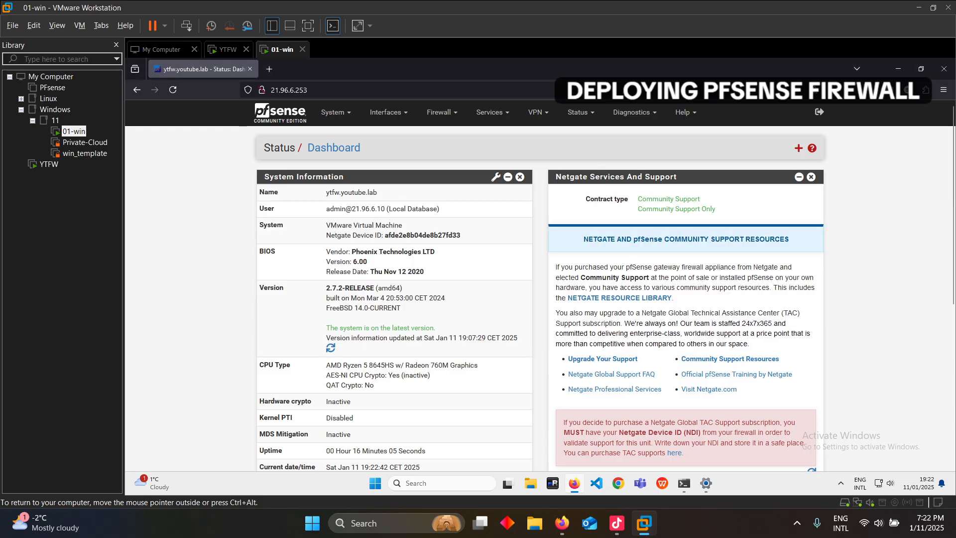